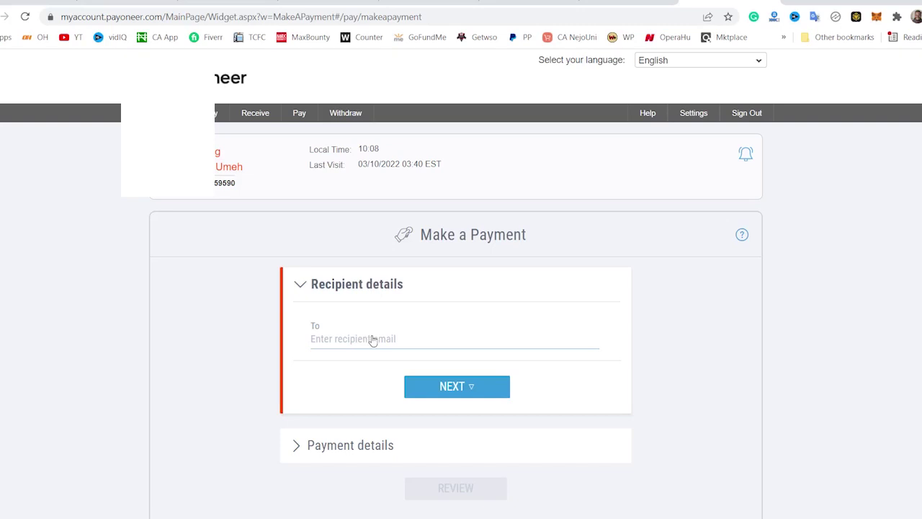
- Open Pay > Make a Payment and click into the recipient email field
left_click(392, 341)
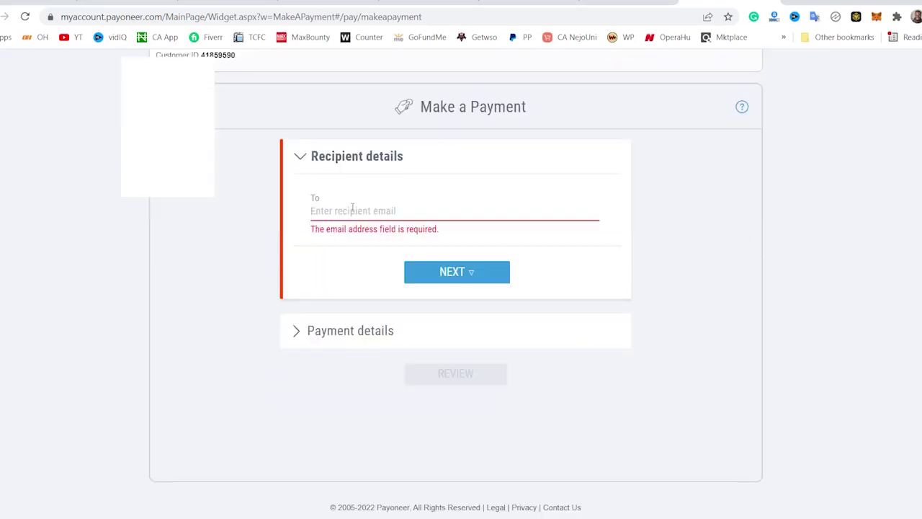
- Paste the recipient's email address and continue to the payment details
left_click(352, 207)
key("ctrl+v")
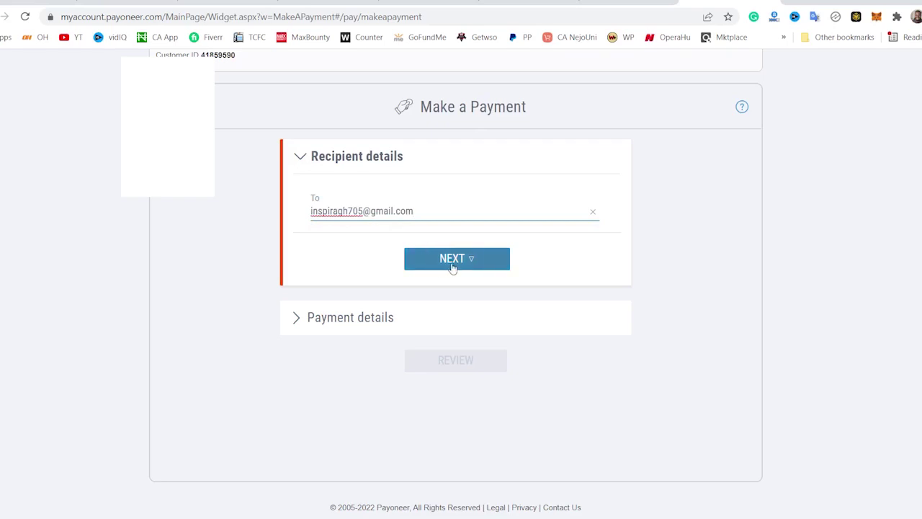
left_click(453, 266)
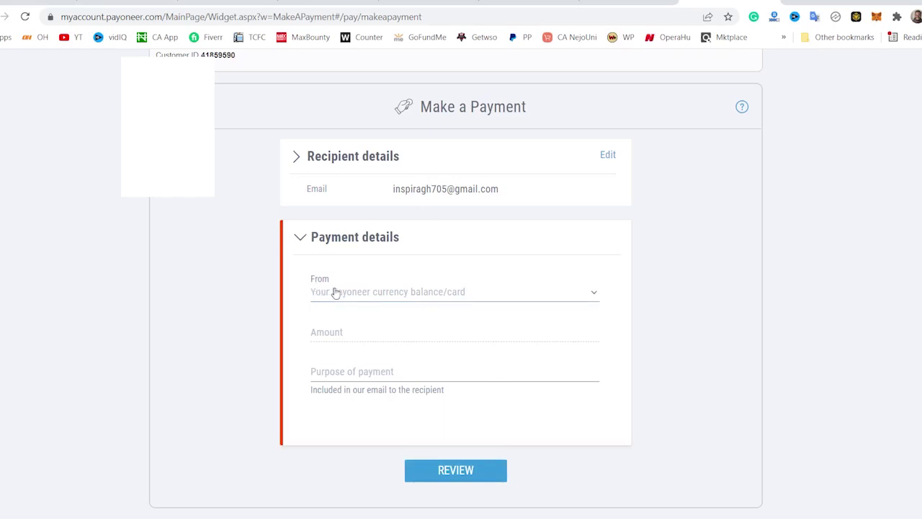
- Pay 50 EUR from the EUR balance with purpose 'content writing', then review it
left_click(431, 293)
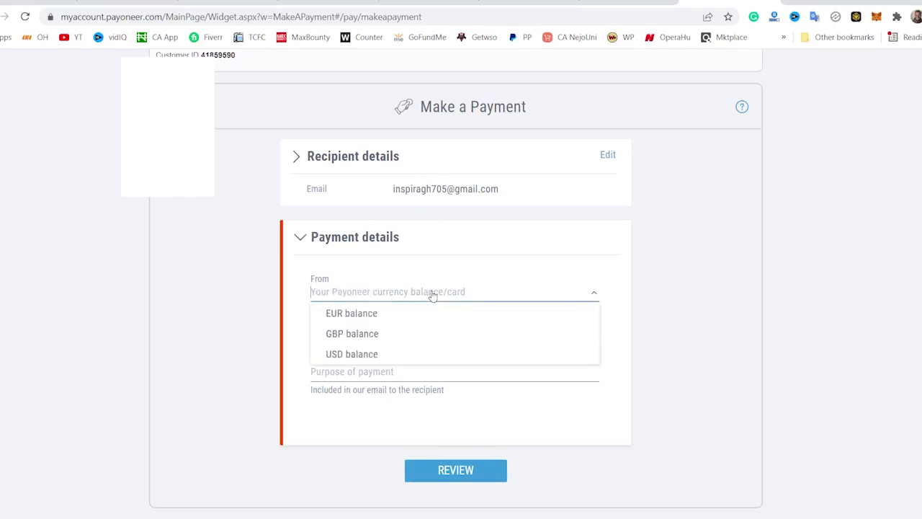
left_click(370, 314)
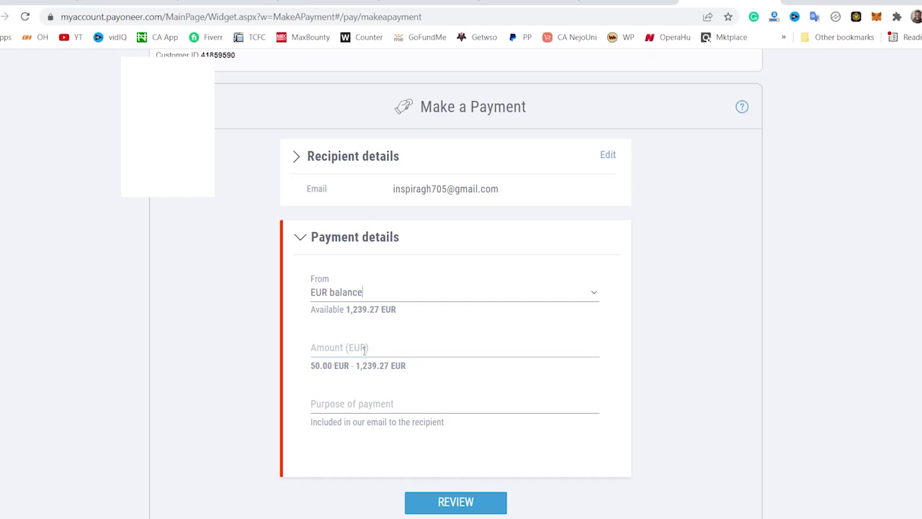
left_click(364, 350)
type("50")
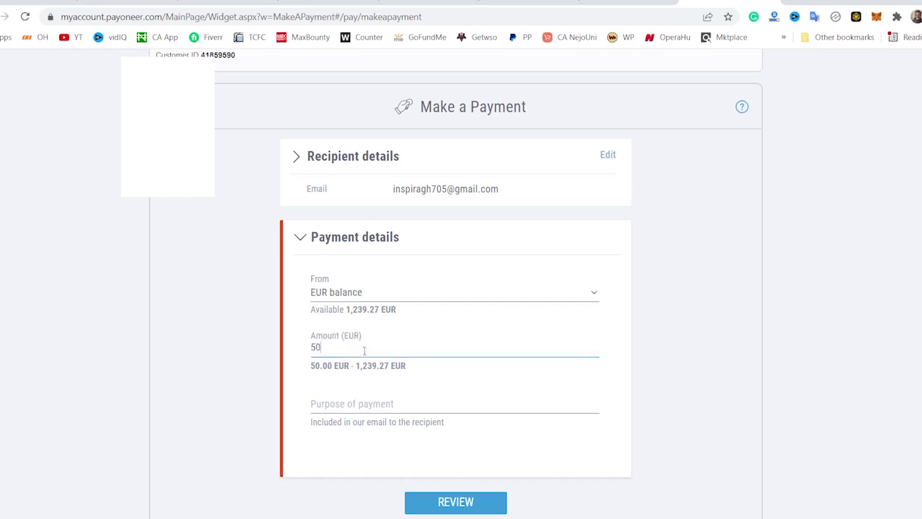
left_click(649, 339)
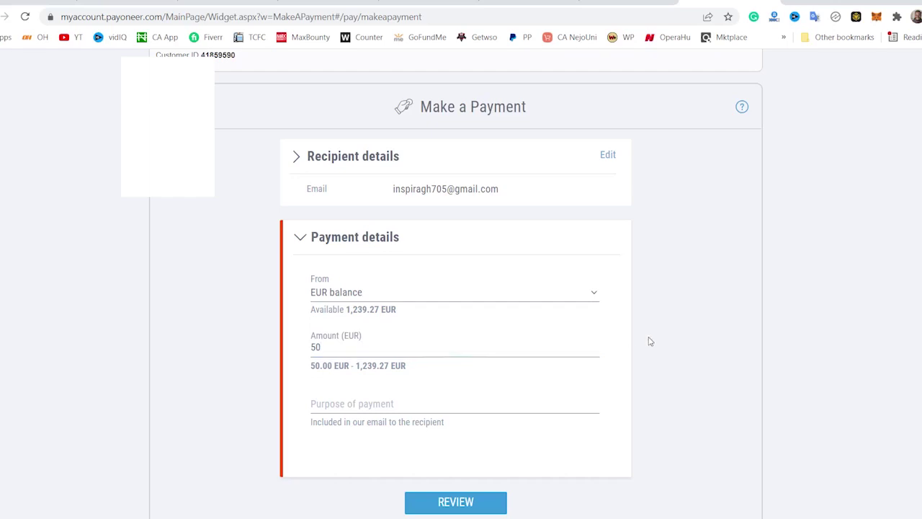
left_click(400, 406)
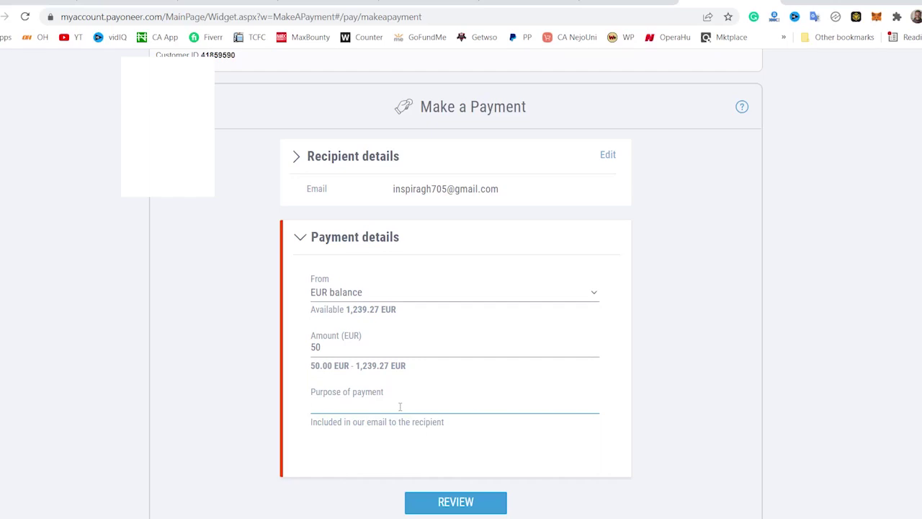
type("content writing")
left_click(480, 502)
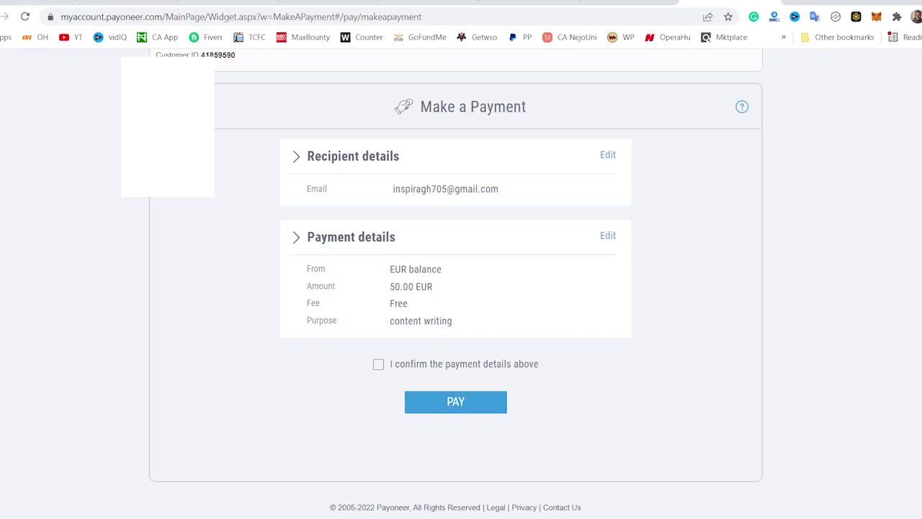
- Open Receive > Request a Payment, locked until 5,000 USD received (2,991.47 USD remaining)
scroll(839, 282, "up", 2)
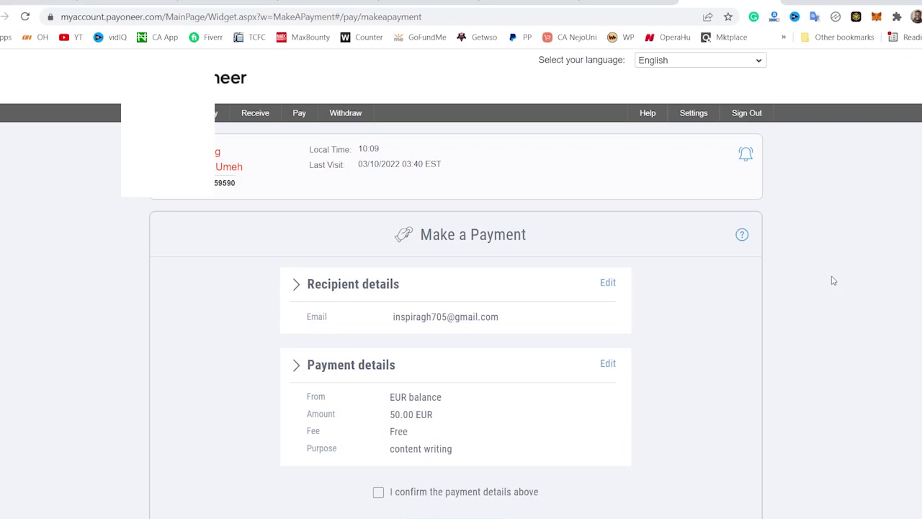
mouse_move(250, 124)
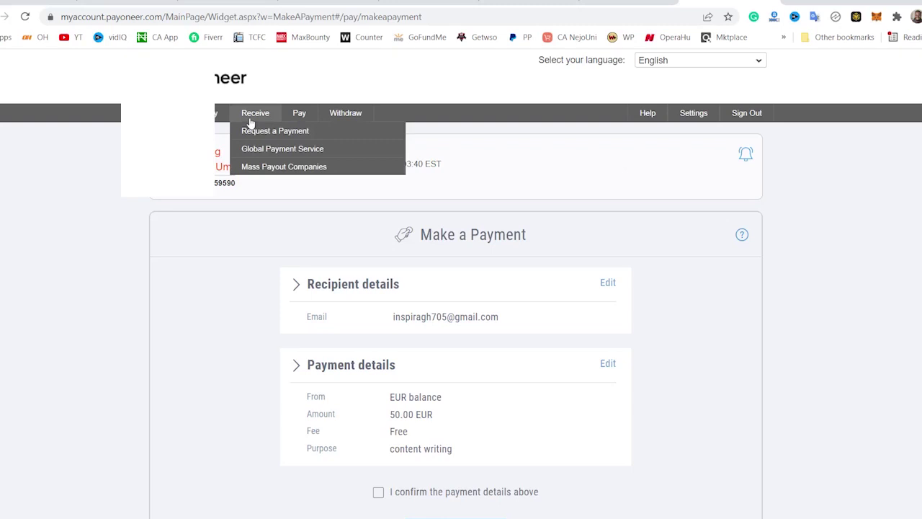
left_click(284, 136)
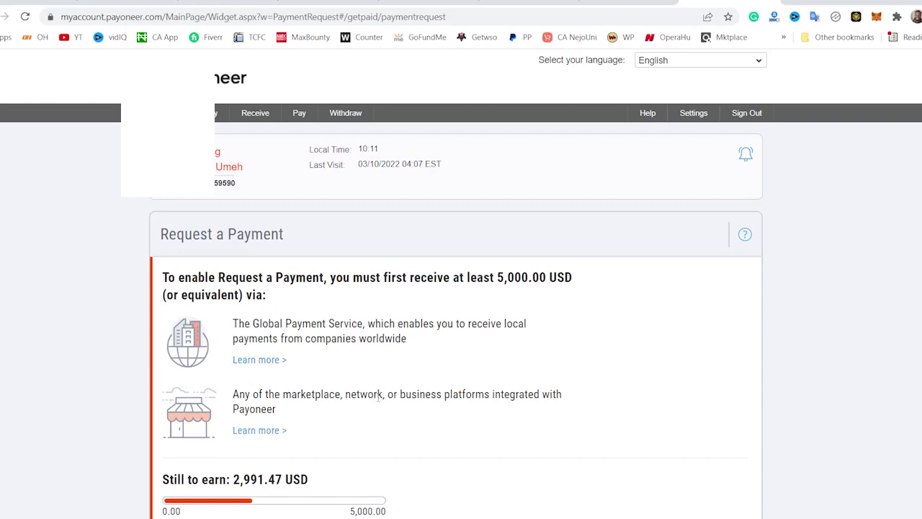
scroll(397, 391, "down", 2)
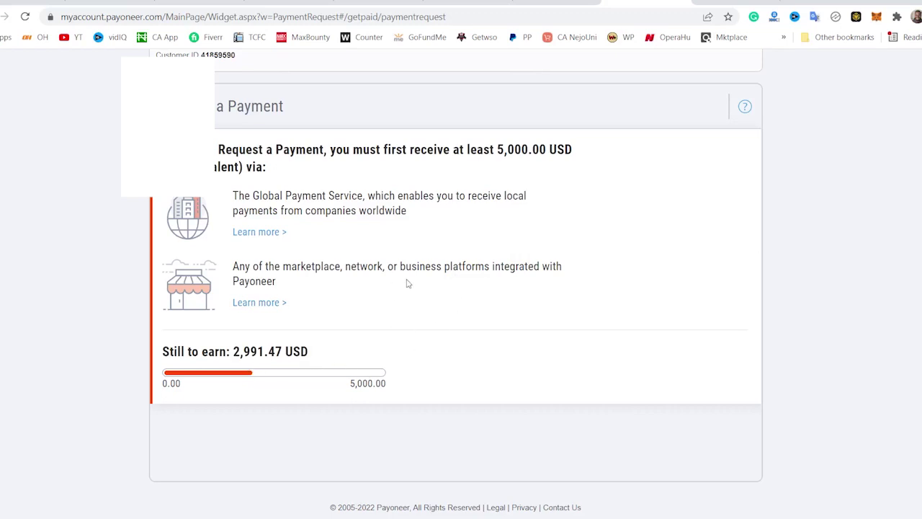
scroll(499, 341, "up", 2)
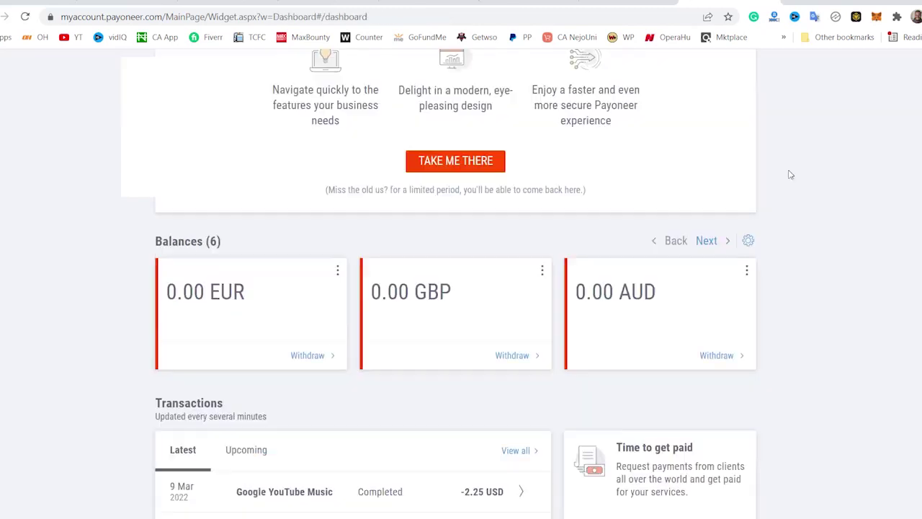
- Go to the Request a Payment page from the dashboard
scroll(788, 173, "up", 4)
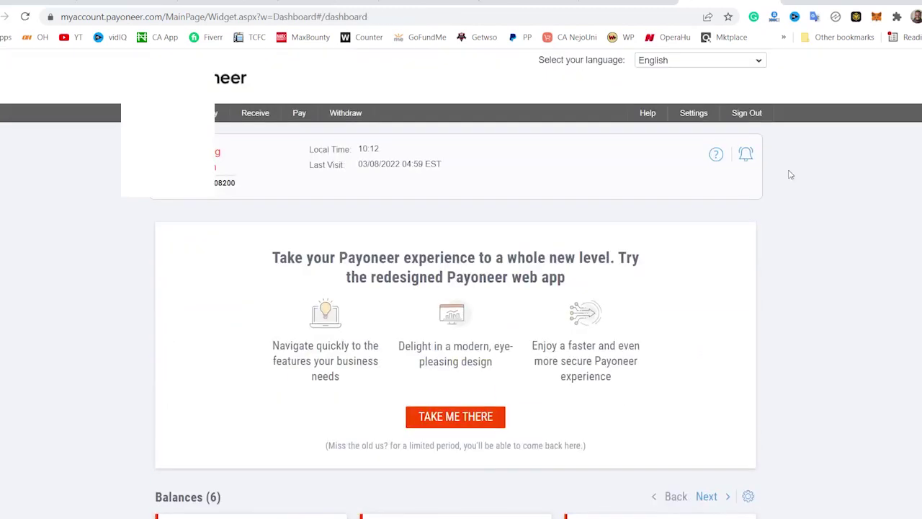
scroll(763, 209, "down", 3)
scroll(764, 208, "up", 3)
left_click(261, 130)
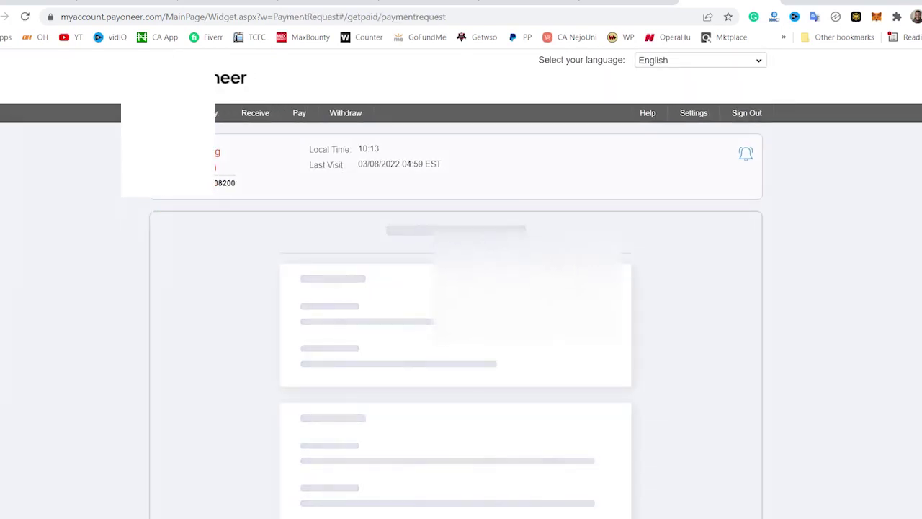
scroll(404, 196, "down", 2)
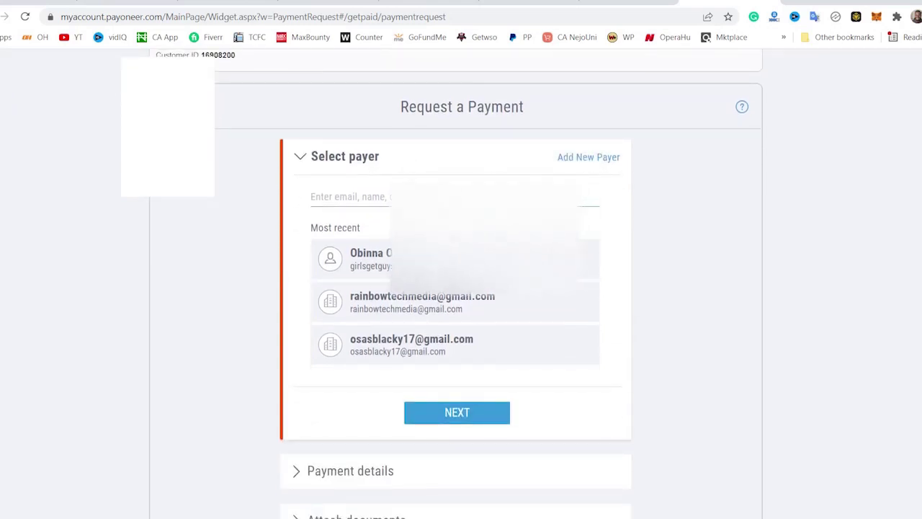
scroll(425, 194, "up", 2)
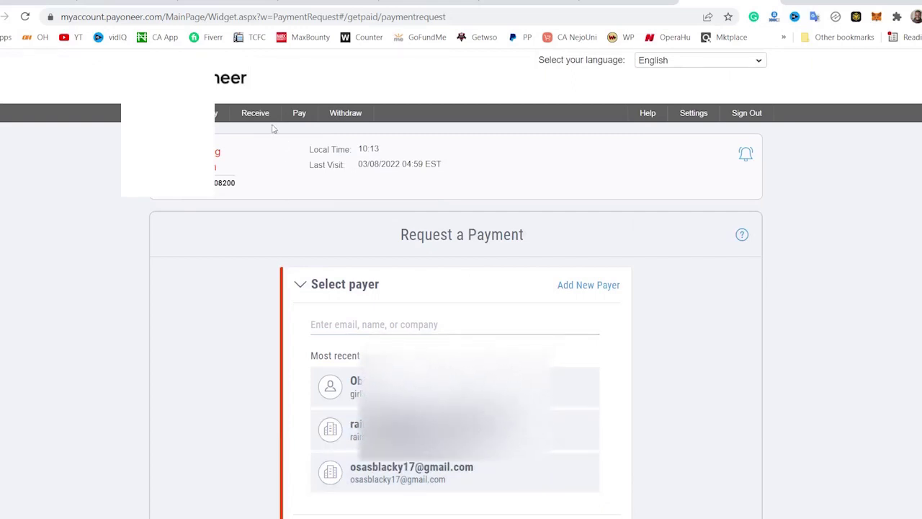
- Paste a payer's email address into the select-payer search field
mouse_move(252, 116)
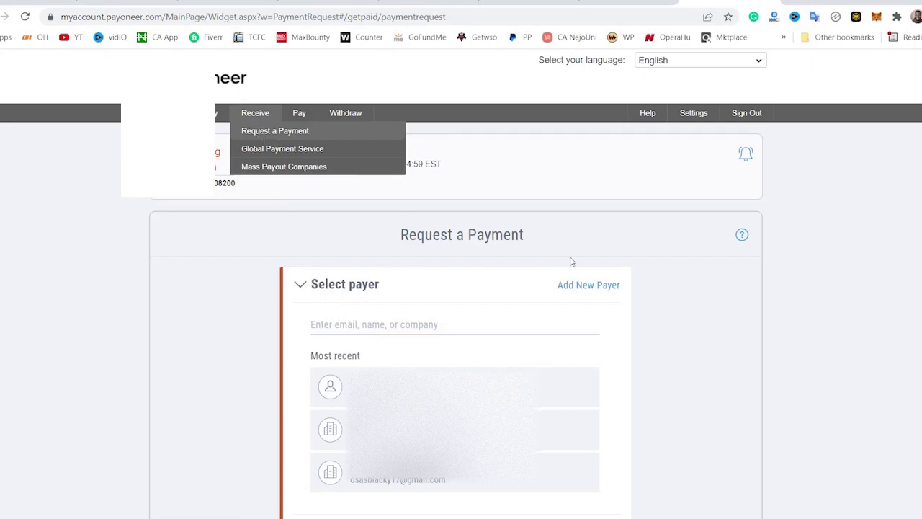
left_click(364, 330)
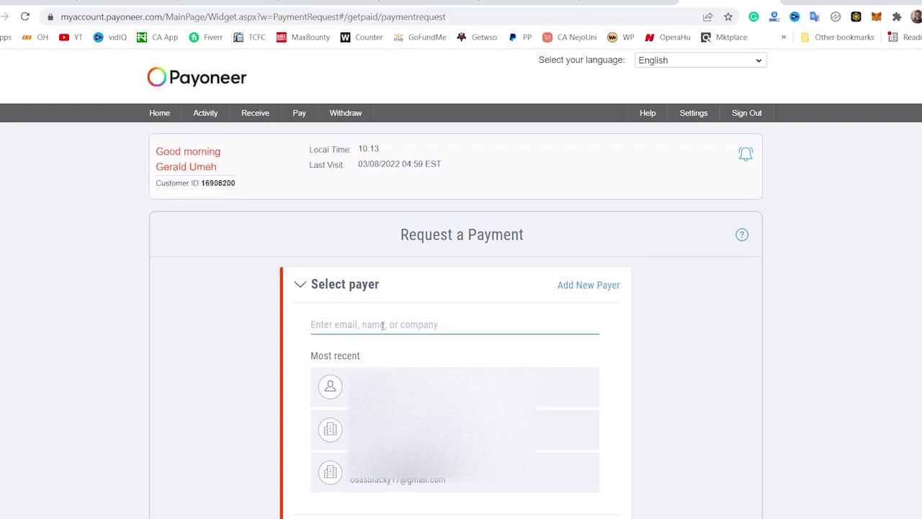
key("ctrl+v")
- Replace the payer email with the new payer's Gmail address and continue to payer details
left_click(679, 353)
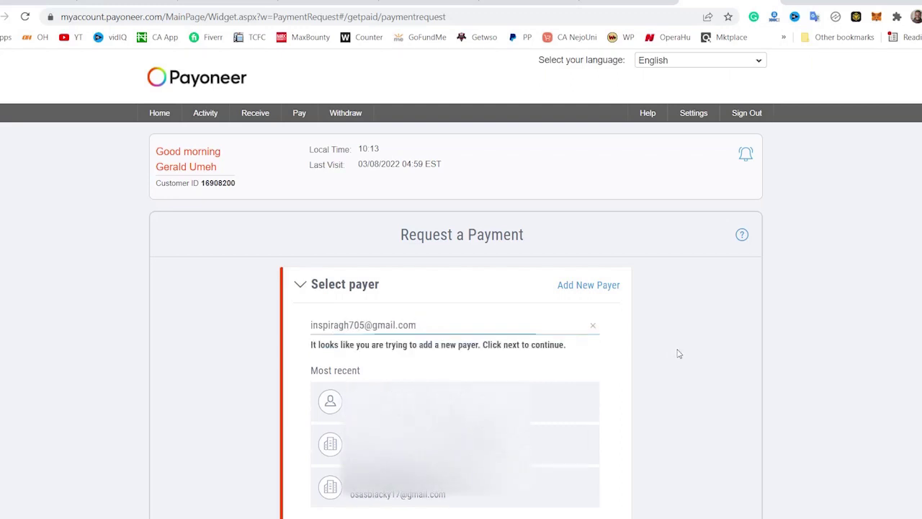
left_click(434, 328)
left_click_drag(434, 323, 303, 322)
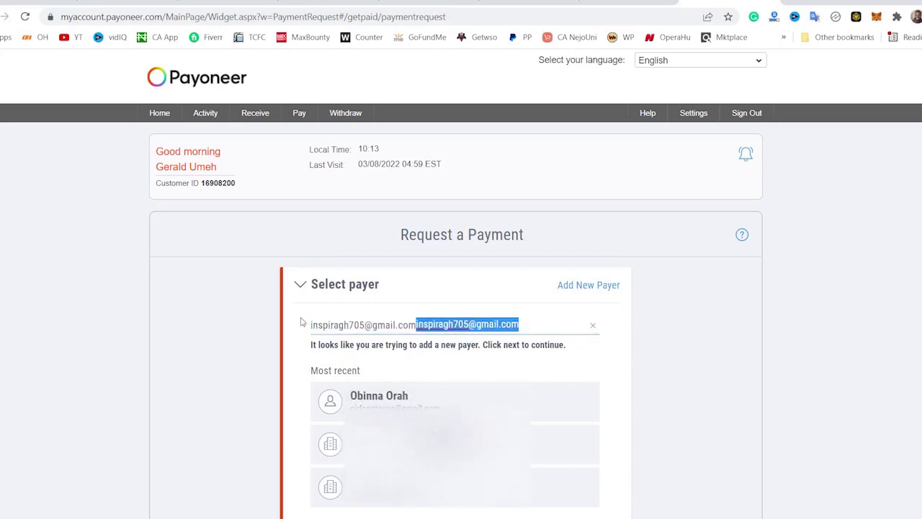
key("ctrl+a")
key("BackSpace")
left_click(699, 336)
scroll(699, 337, "down", 3)
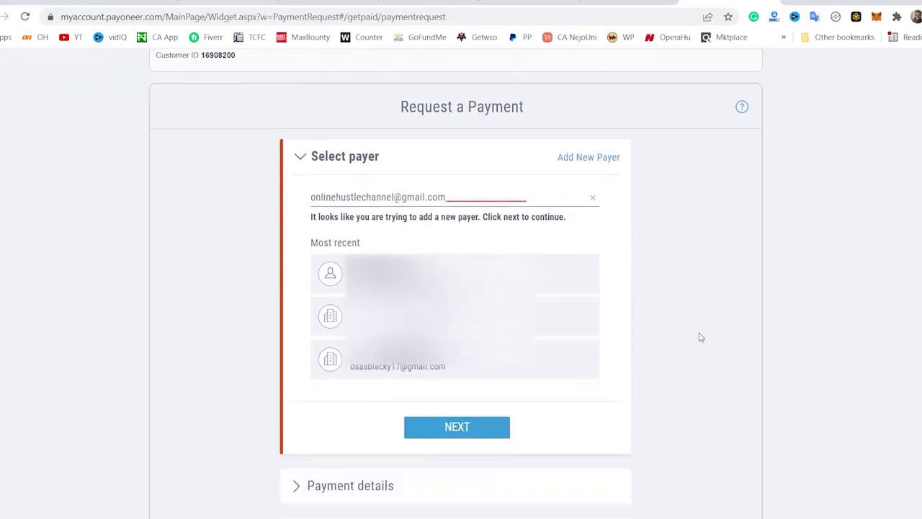
left_click(444, 373)
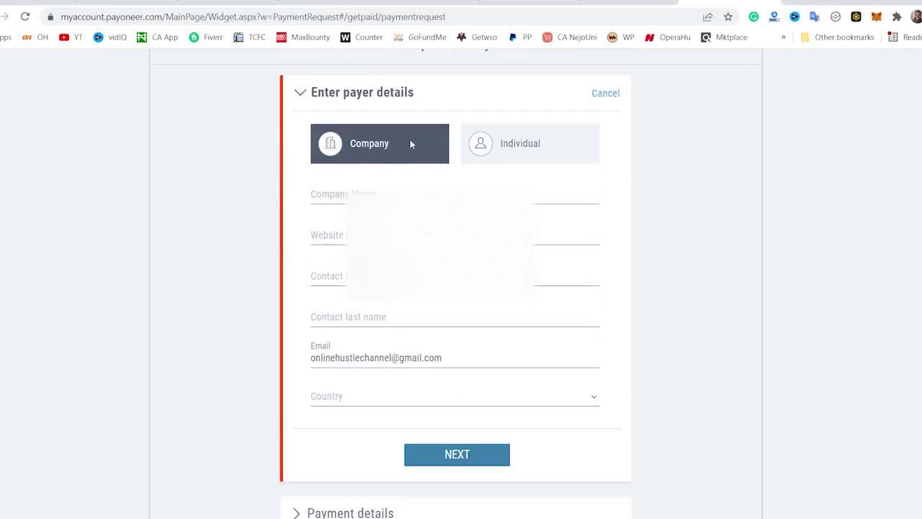
- Enter the individual payer's first and last name with country Nigeria and submit
left_click(426, 160)
left_click(508, 149)
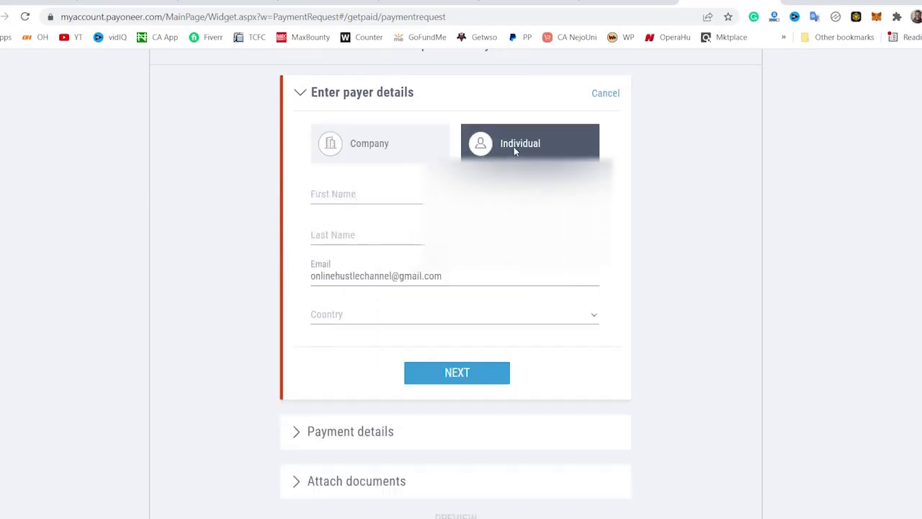
left_click(412, 197)
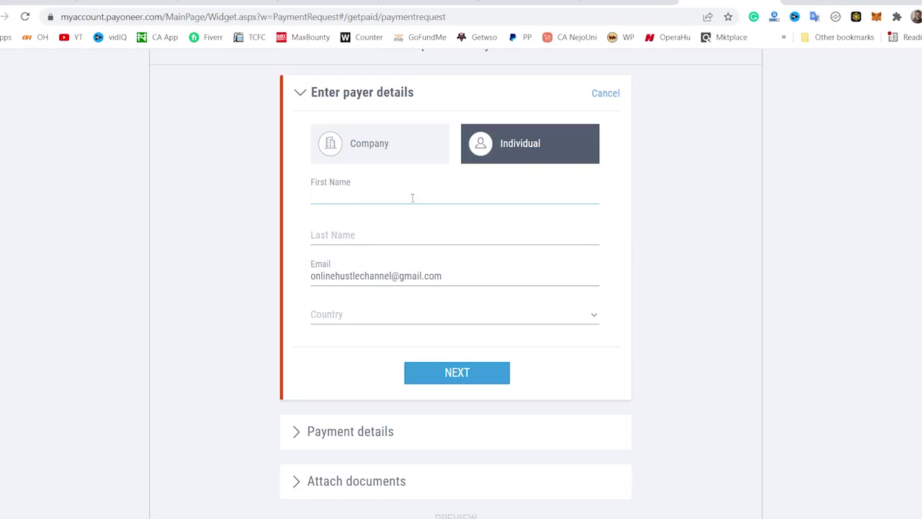
left_click(410, 233)
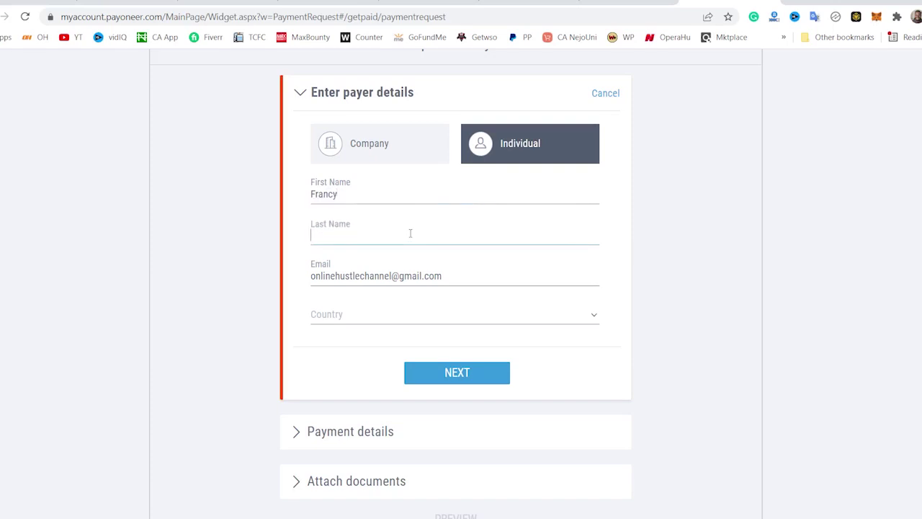
left_click(414, 317)
type("niger")
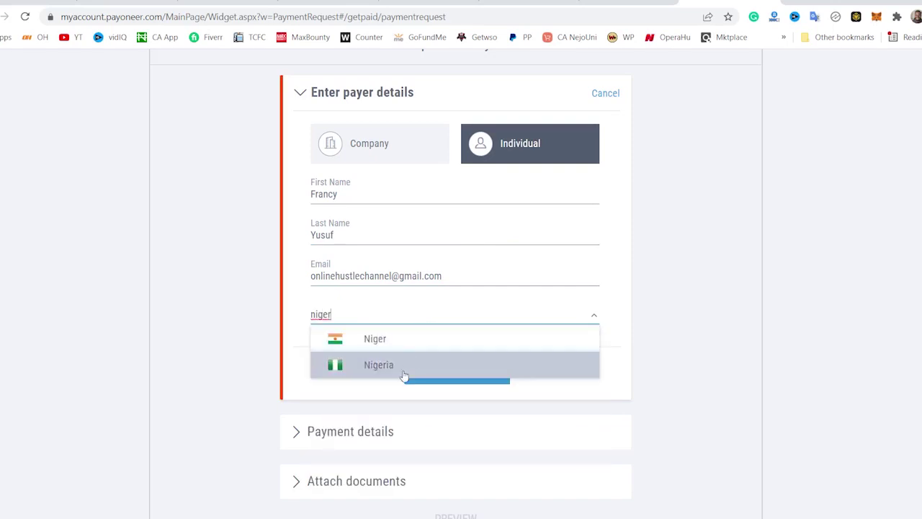
left_click(405, 367)
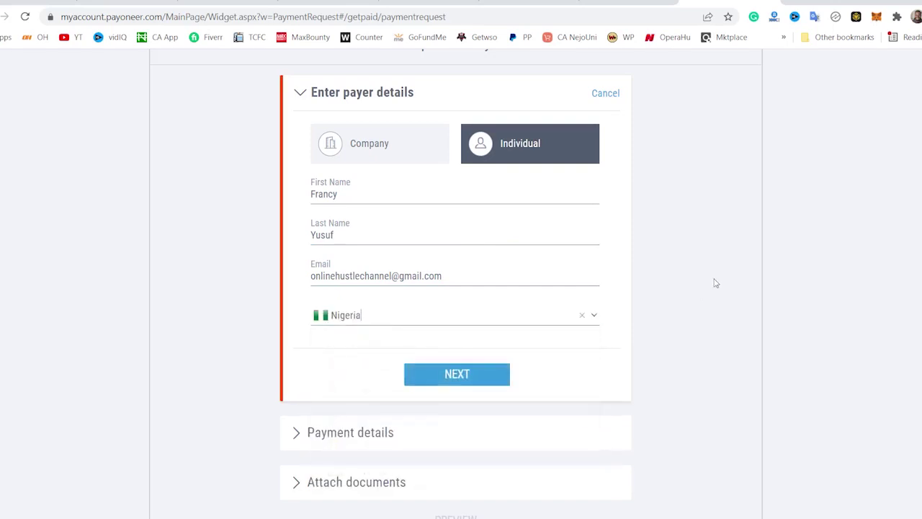
scroll(715, 275, "down", 2)
left_click(453, 275)
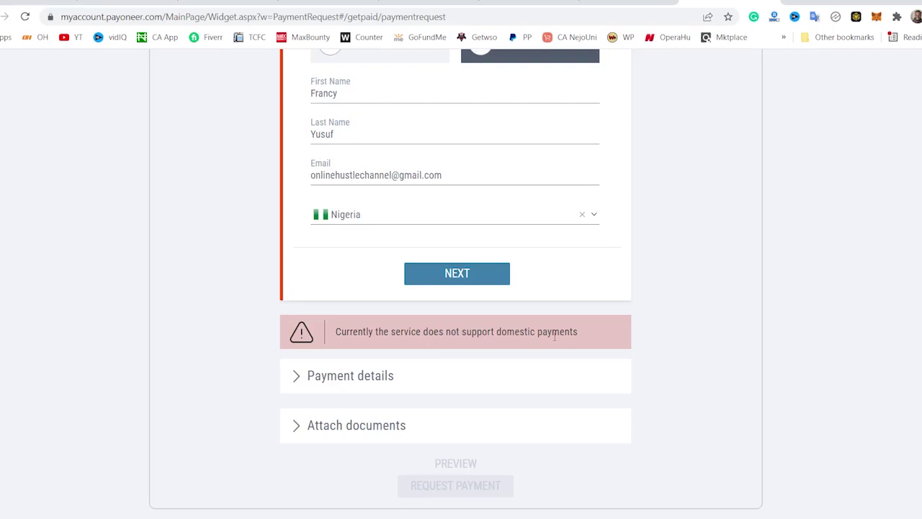
- Change the payer's country to United States of America, state New York, and continue
left_click(497, 214)
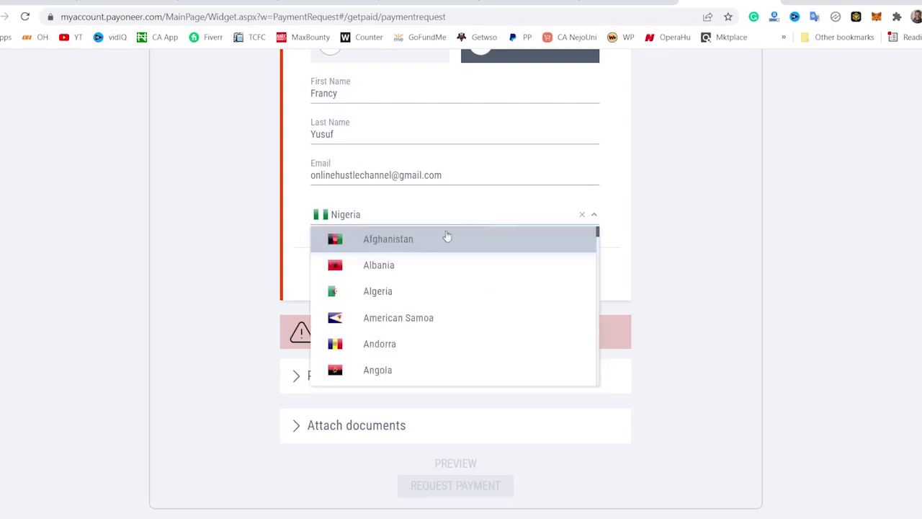
type("ni")
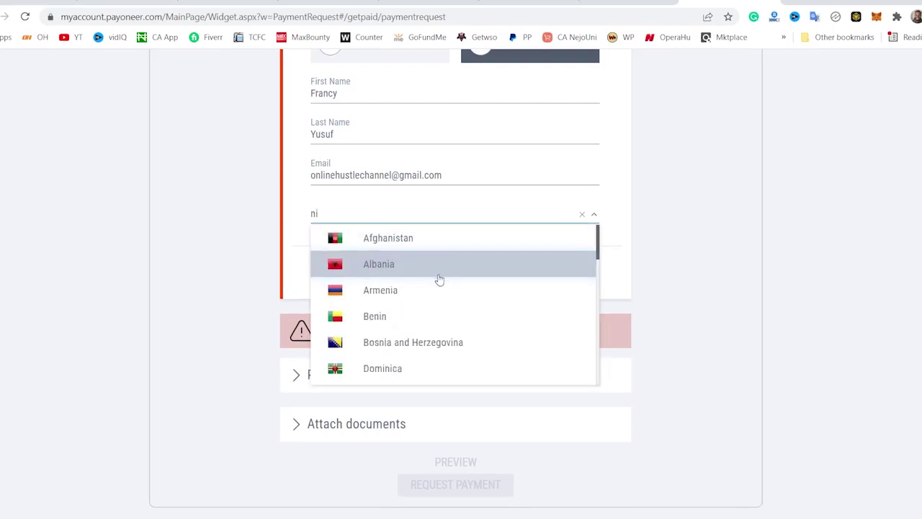
key("BackSpace")
key("BackSpace")
type("united")
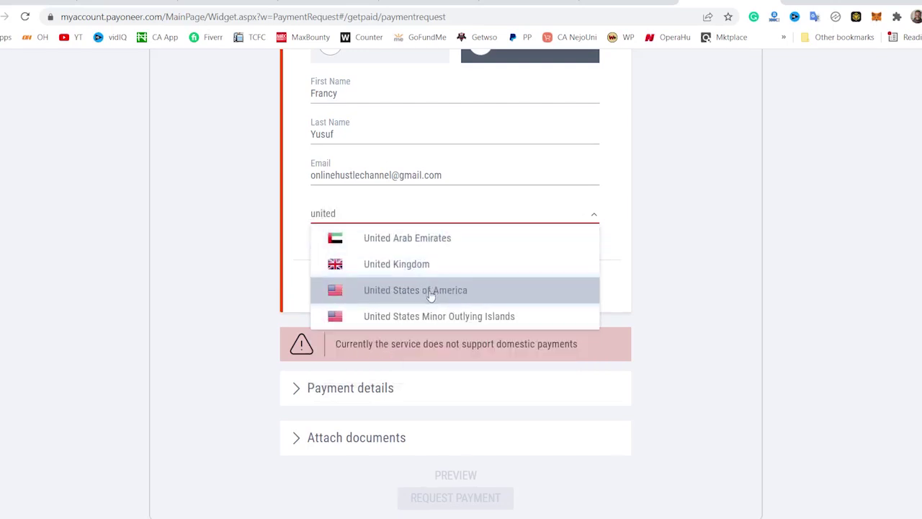
left_click(430, 292)
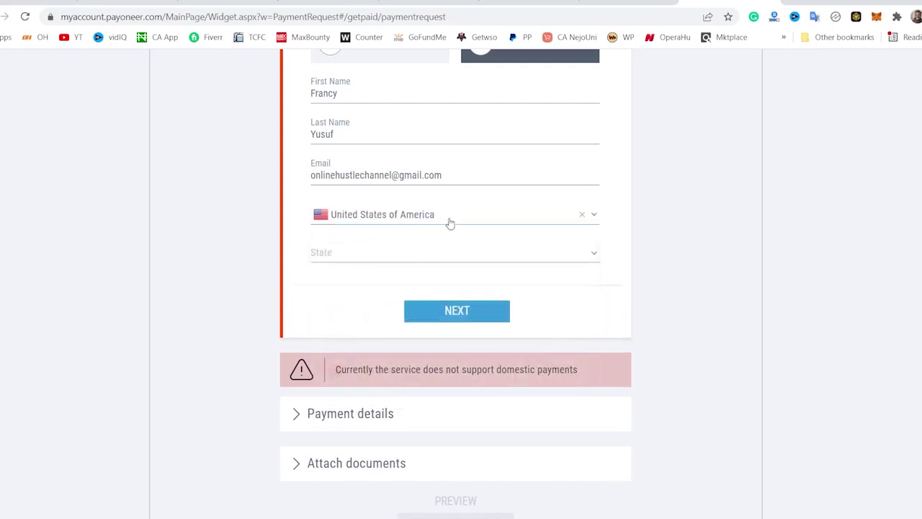
left_click(423, 261)
type("new")
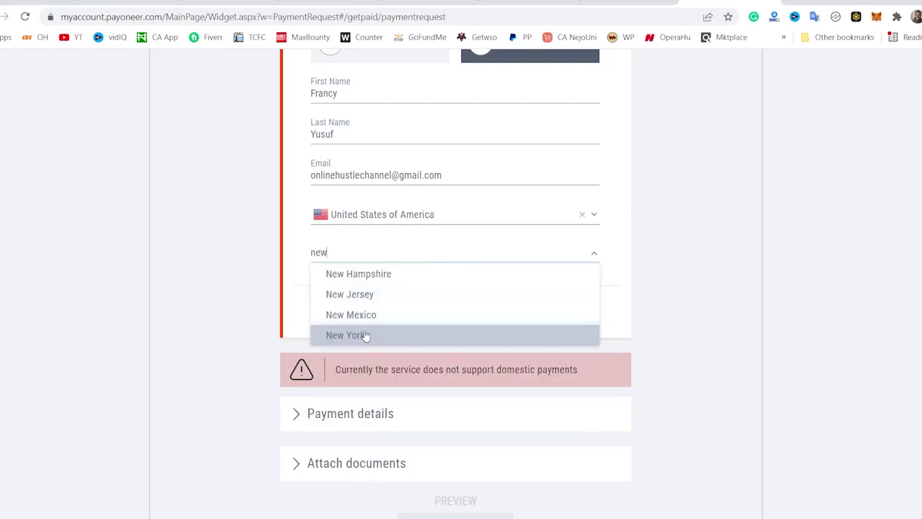
left_click(364, 335)
left_click(427, 320)
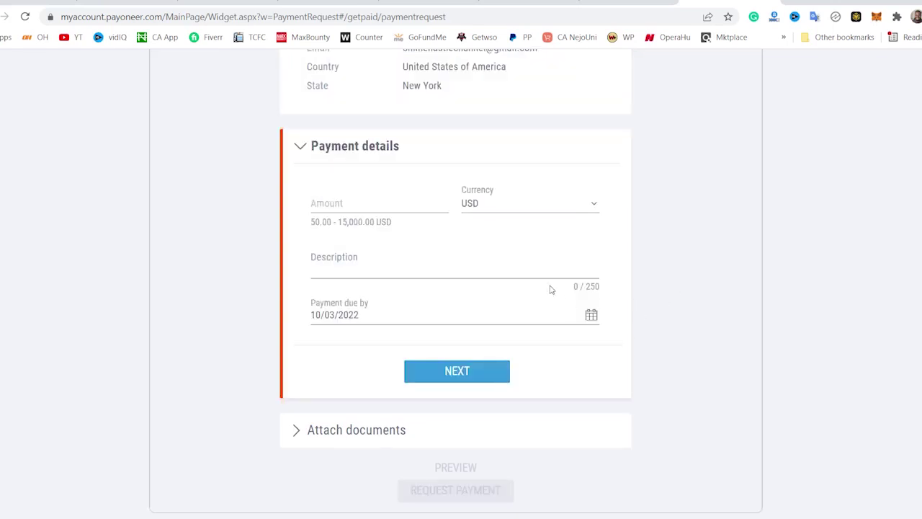
- Request 100 USD described as 'Payment for content writing' and move to document attachment
left_click(377, 203)
type("100")
left_click(428, 266)
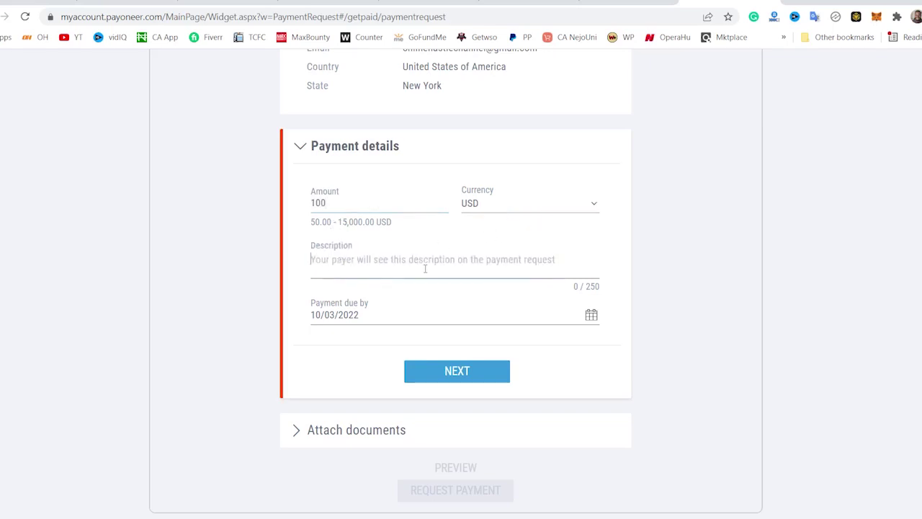
type("P")
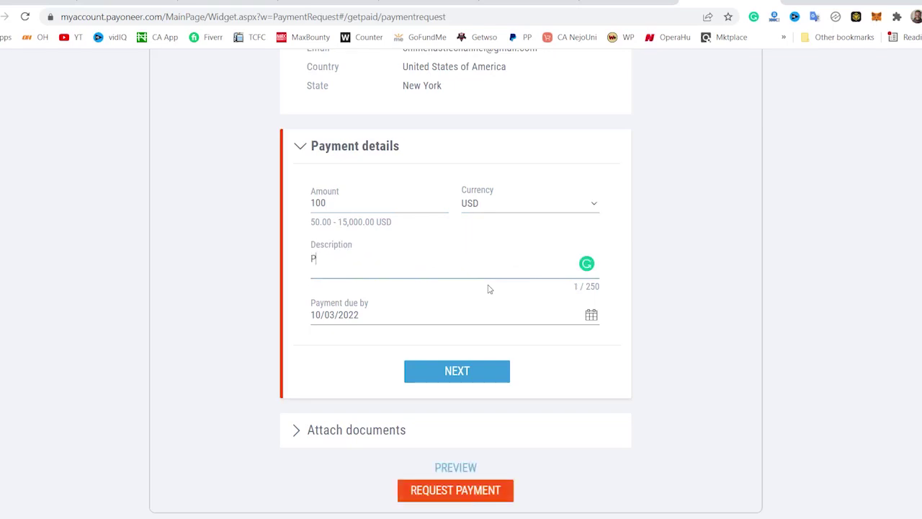
type("ayment fo")
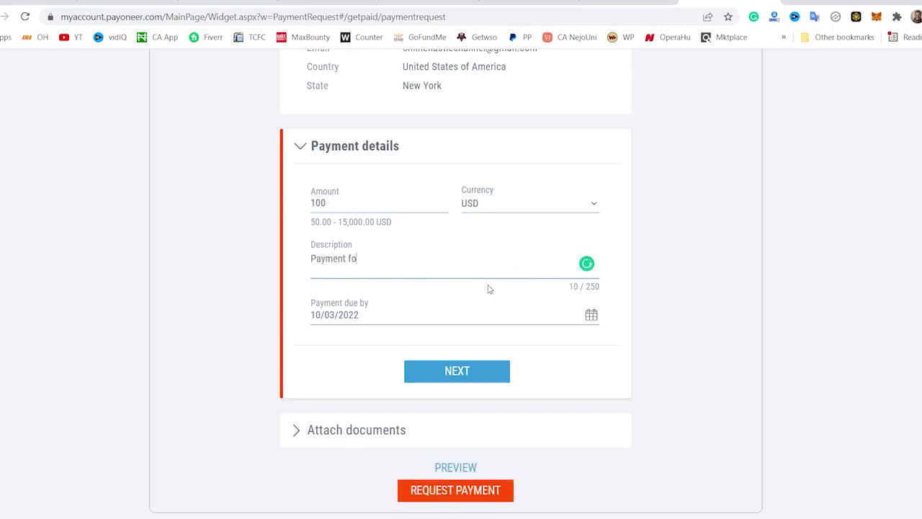
type("r content writing")
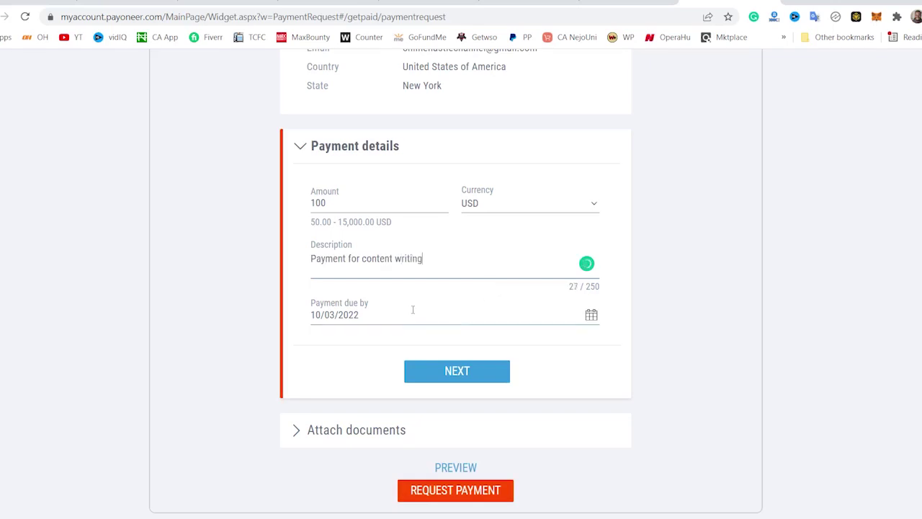
left_click(457, 372)
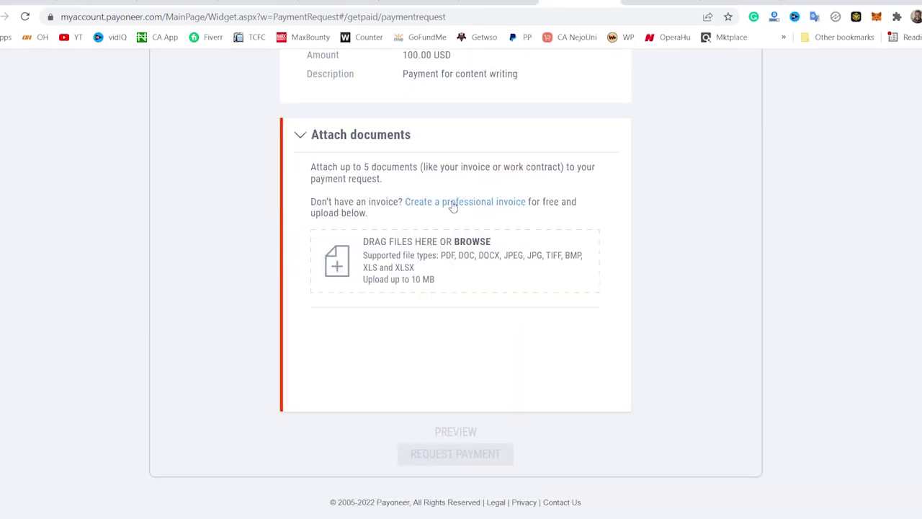
left_click(453, 204)
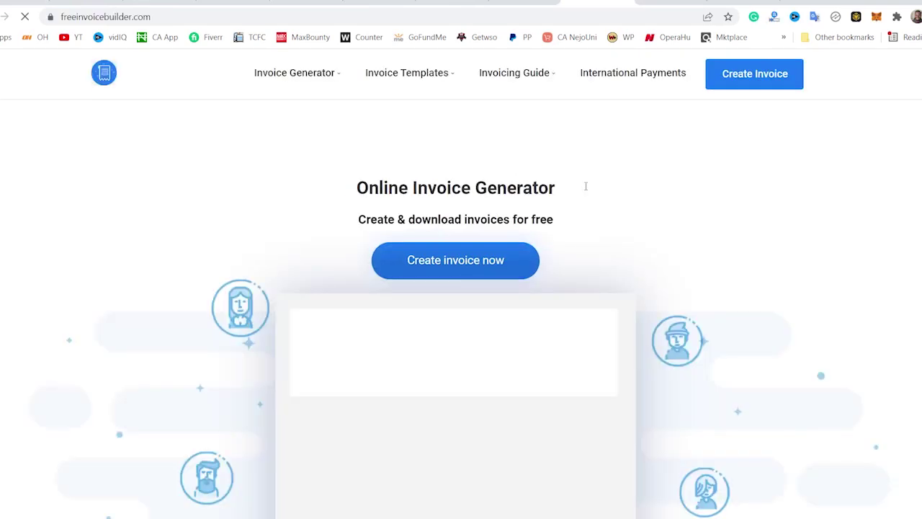
- Start a new USD invoice 001 dated Mar 10th, 2022, leaving type, sender and client unchanged
left_click(757, 78)
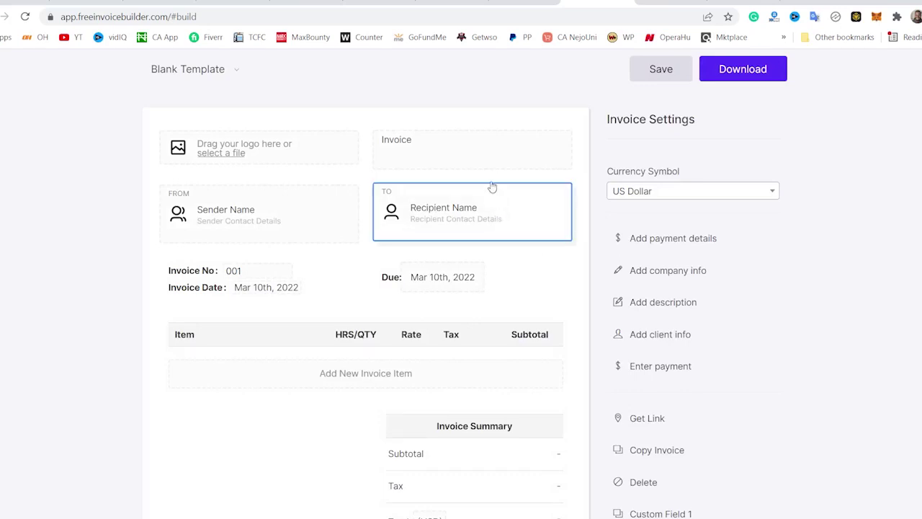
left_click(461, 143)
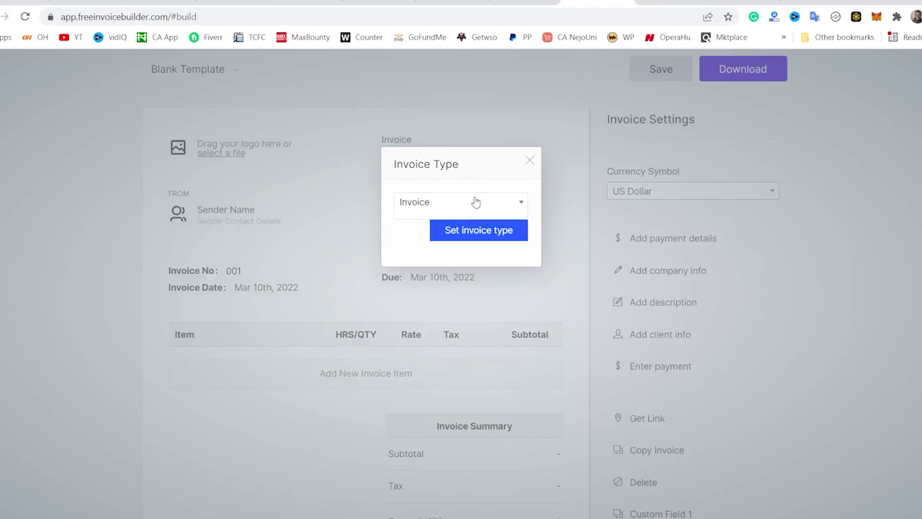
left_click(529, 160)
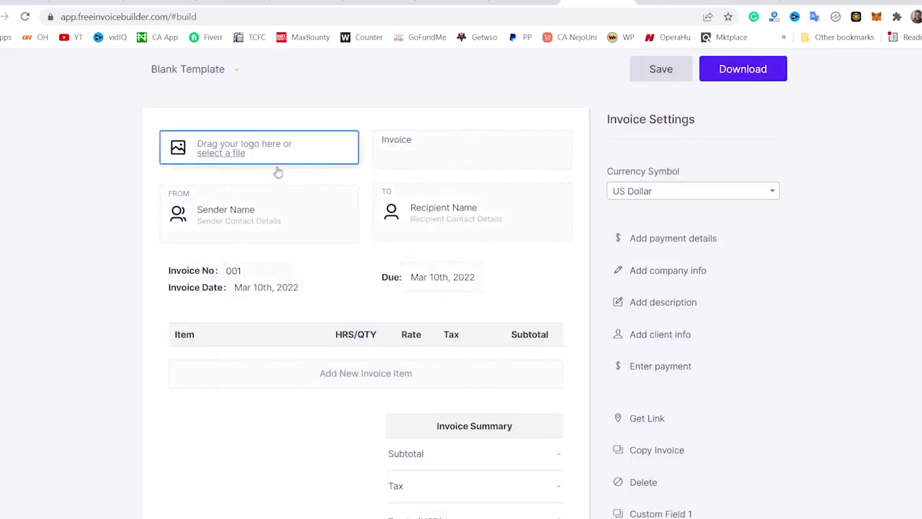
left_click(261, 219)
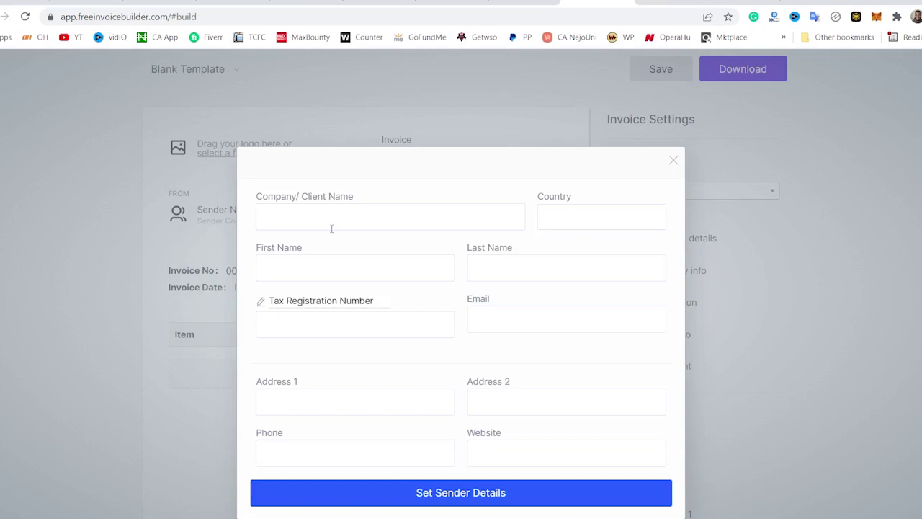
left_click(674, 161)
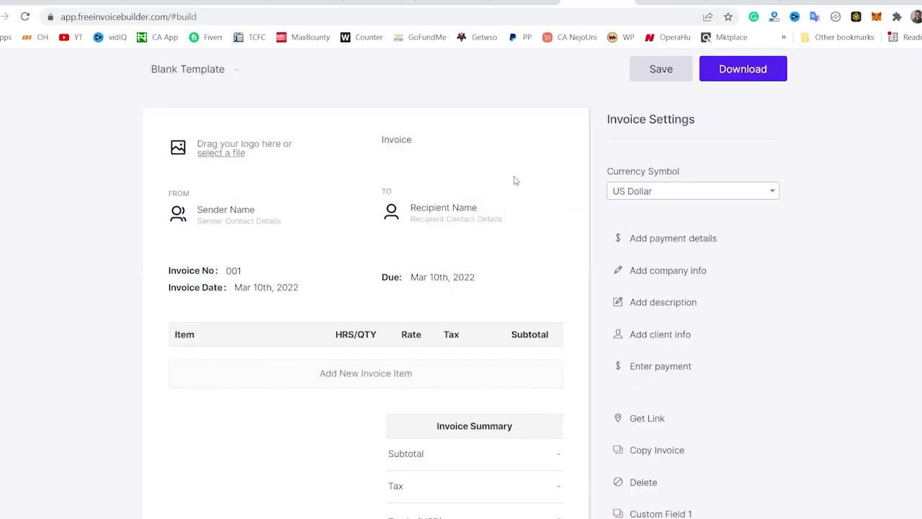
left_click(413, 218)
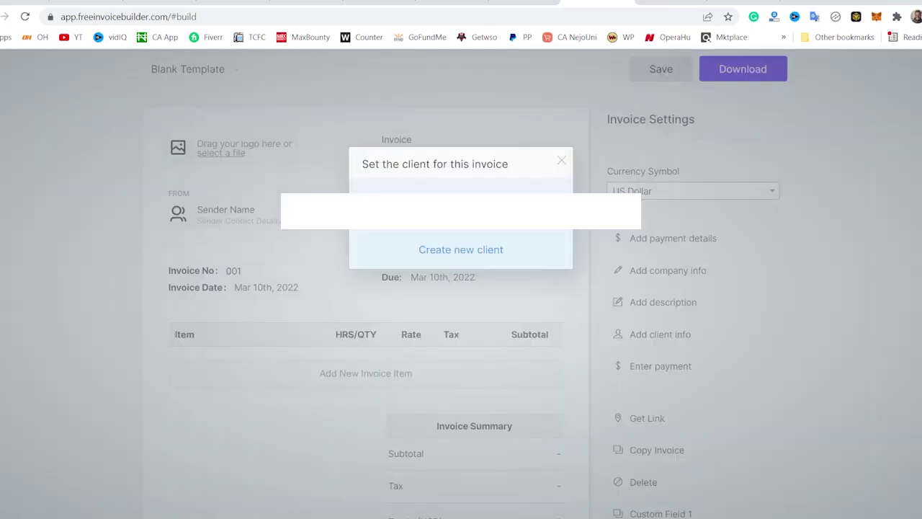
left_click(466, 259)
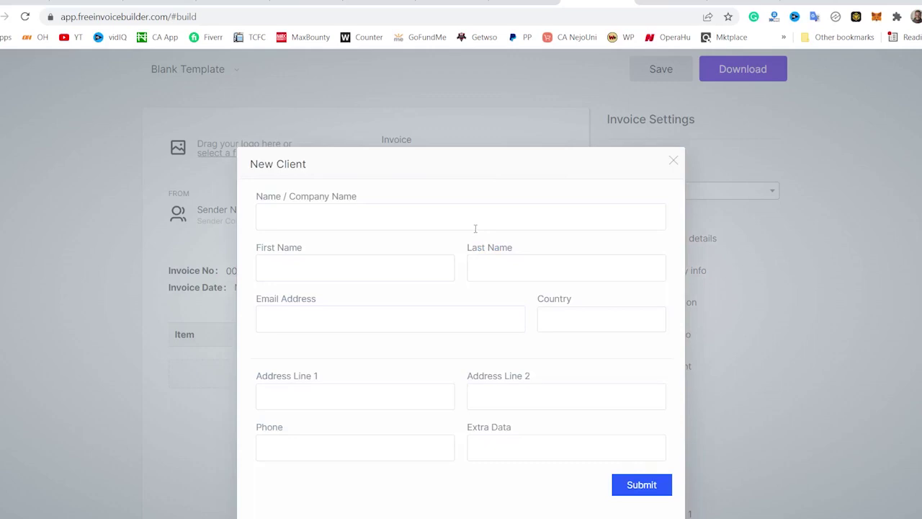
left_click(674, 160)
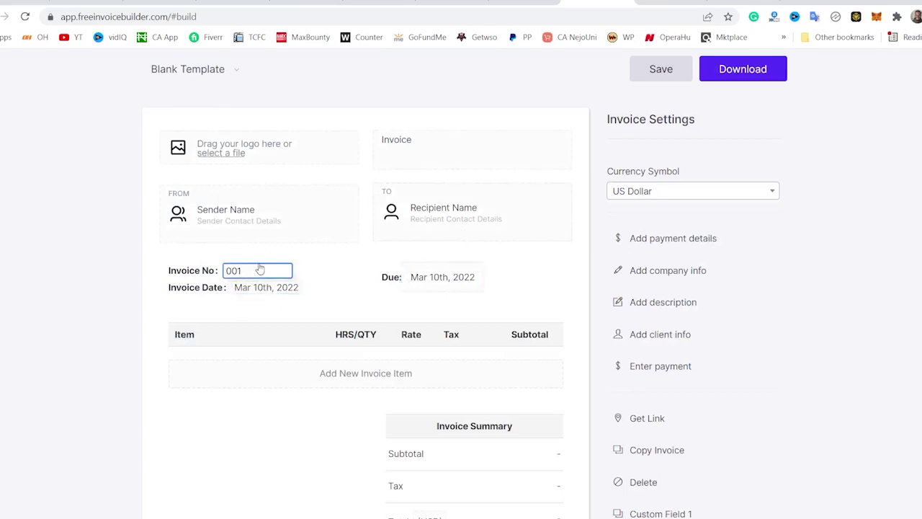
- Change the invoice number from 001 to 4556675
left_click_drag(256, 271, 209, 274)
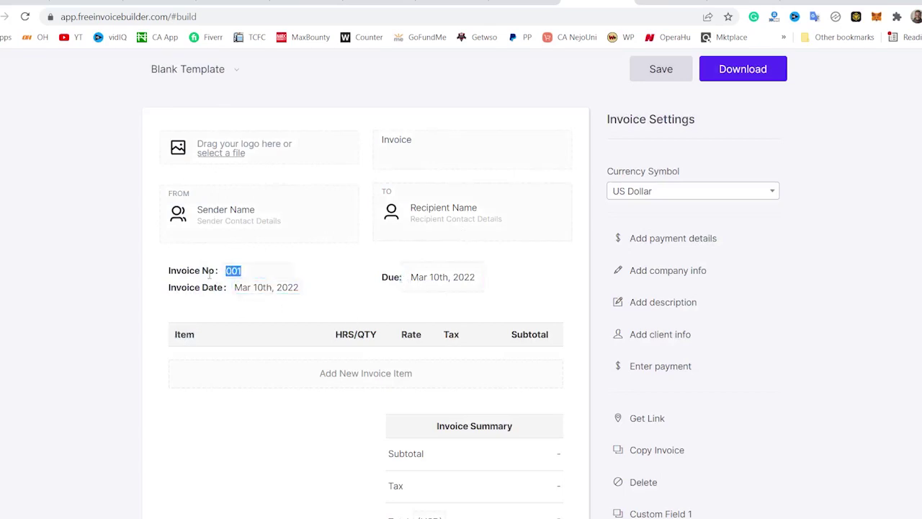
type("45t56675")
left_click(242, 270)
key("BackSpace")
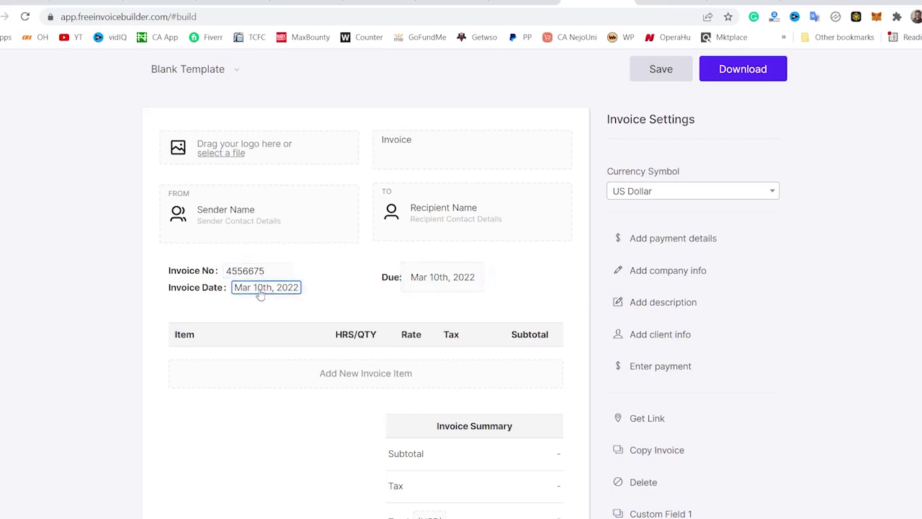
- Add a non-taxable 'Blog content' item, 5 at 20, described '5 contents written for your blog'
left_click(331, 373)
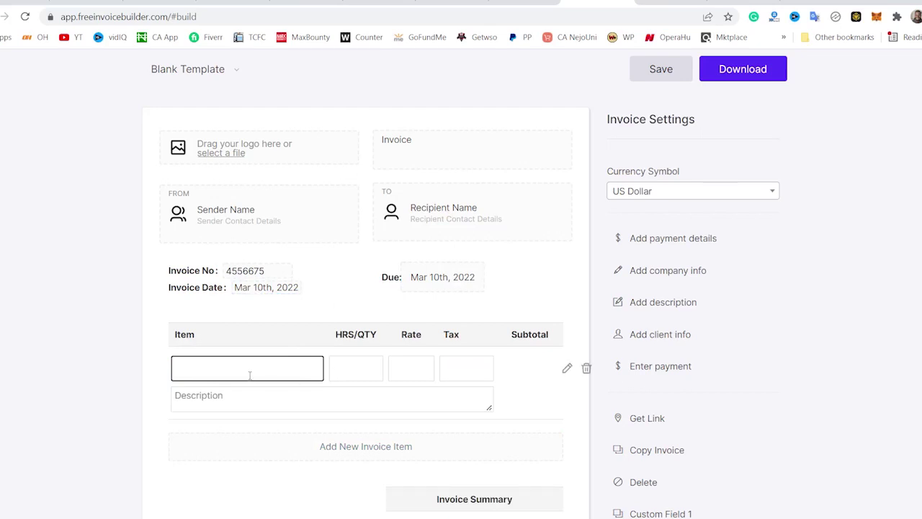
type("cont")
key("BackSpace")
key("BackSpace")
key("BackSpace")
type("Blog conte")
left_click(351, 367)
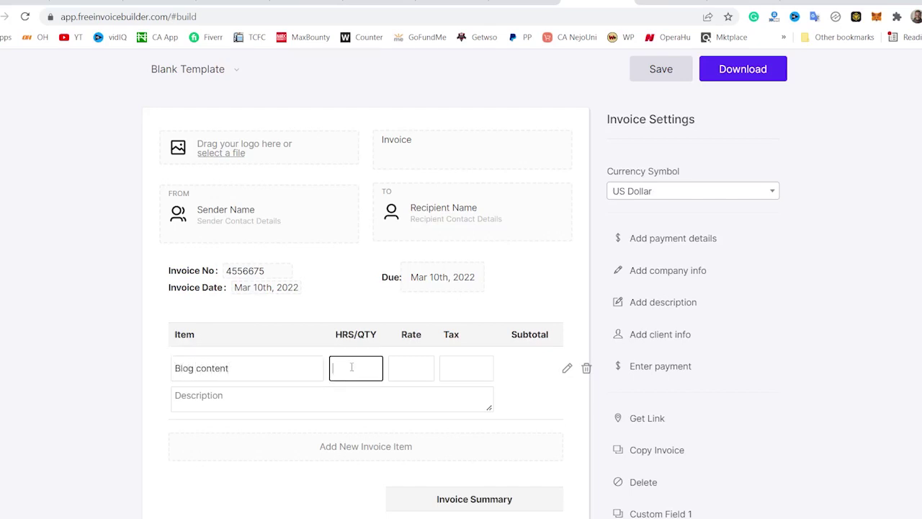
type("5")
left_click(405, 366)
type("20")
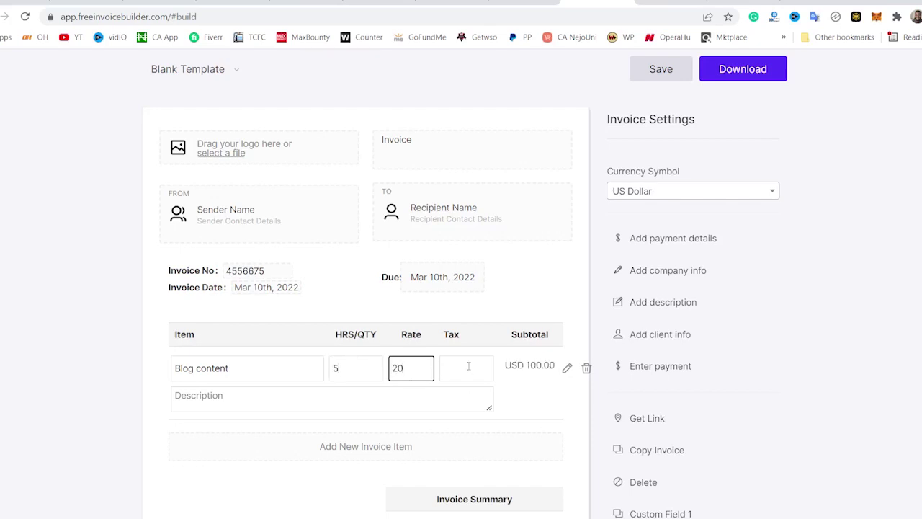
left_click(468, 366)
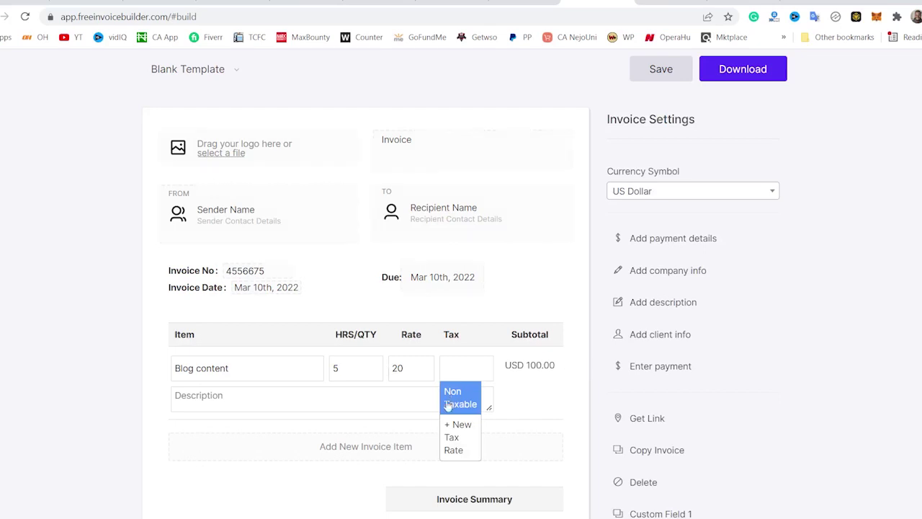
left_click(455, 402)
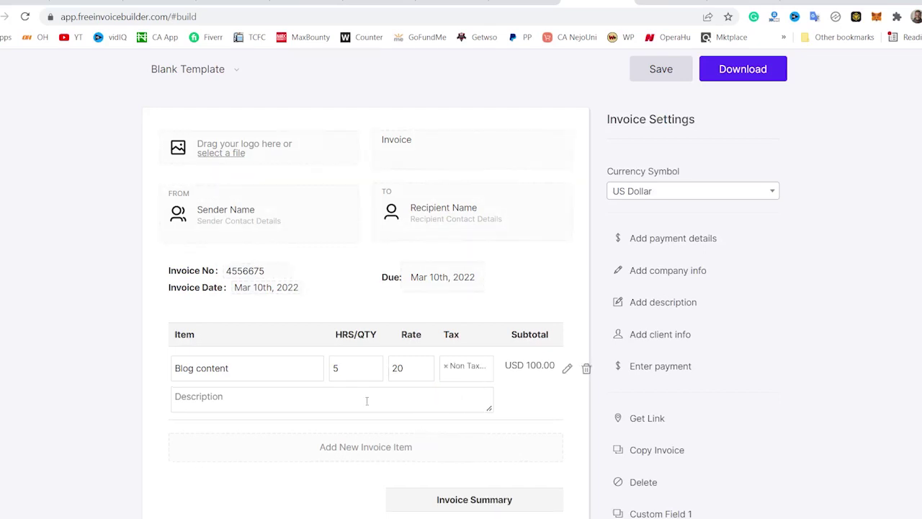
left_click(232, 401)
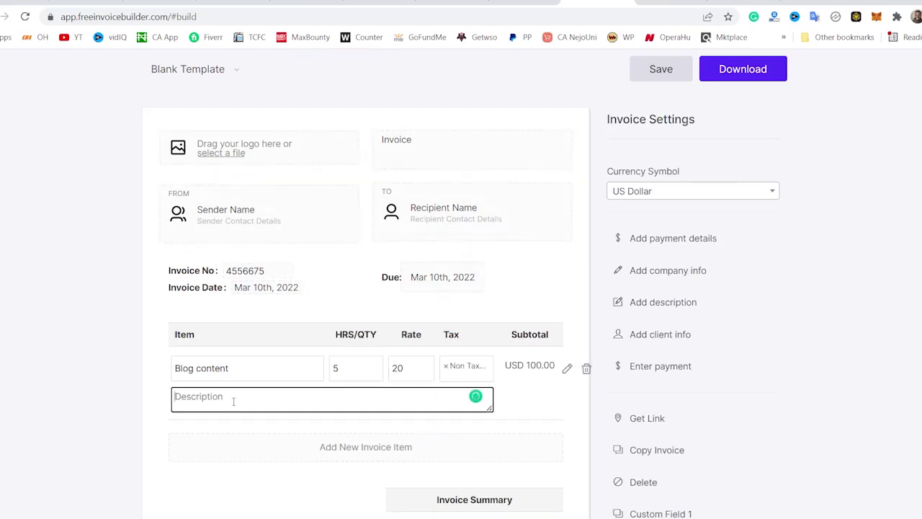
type("5 contents written for you")
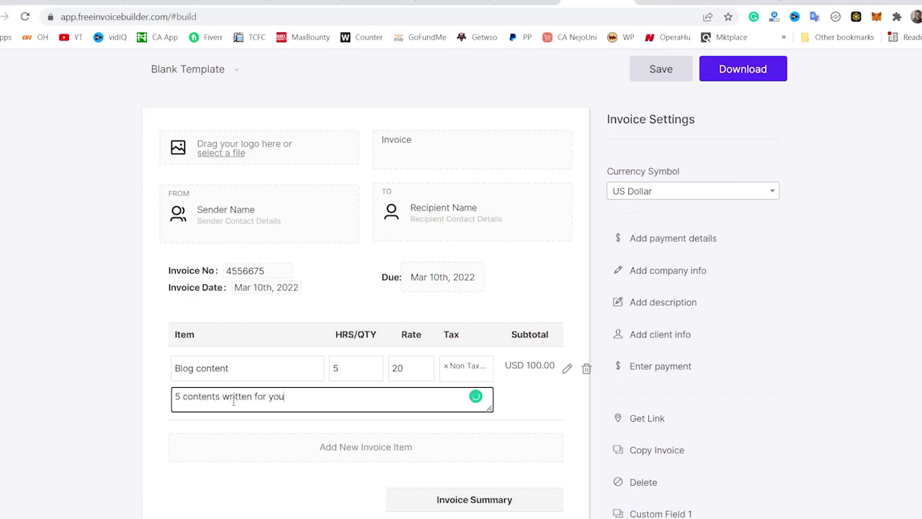
type("r blog")
left_click(854, 292)
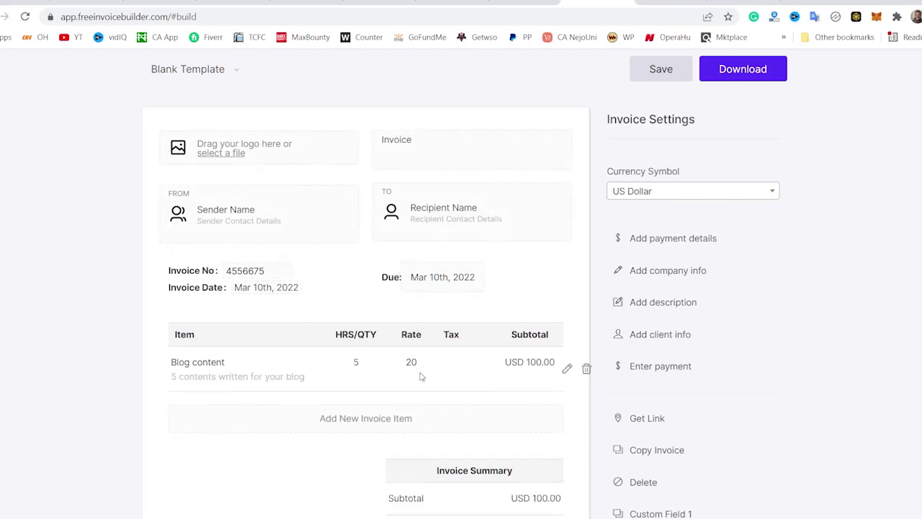
- Download the invoice as a PDF without creating an account
scroll(418, 384, "down", 2)
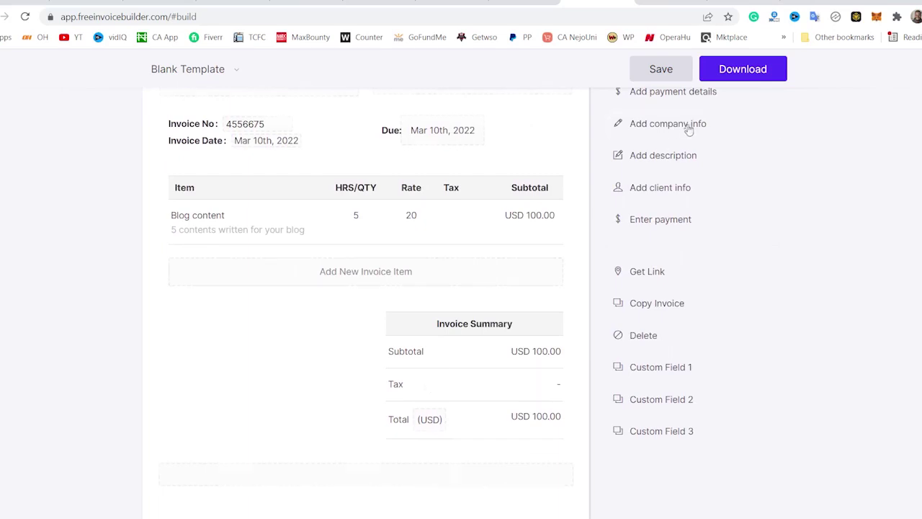
left_click(729, 69)
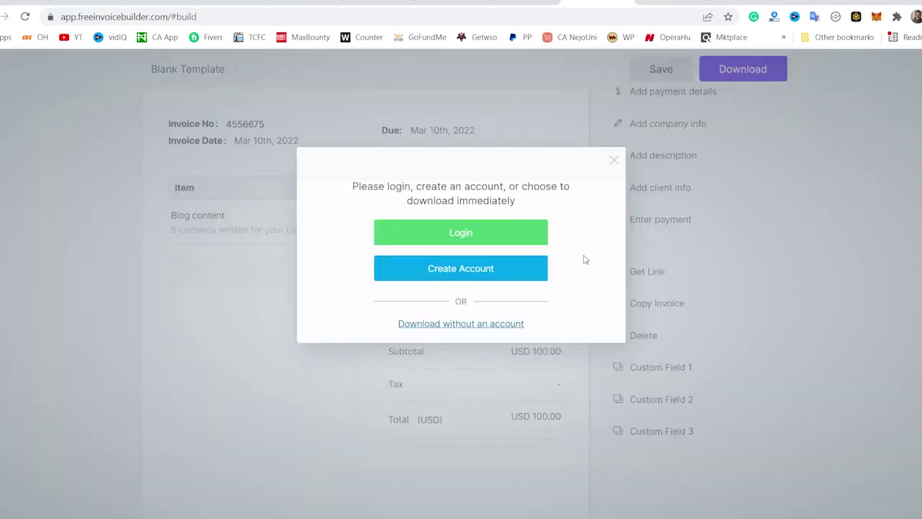
left_click(473, 325)
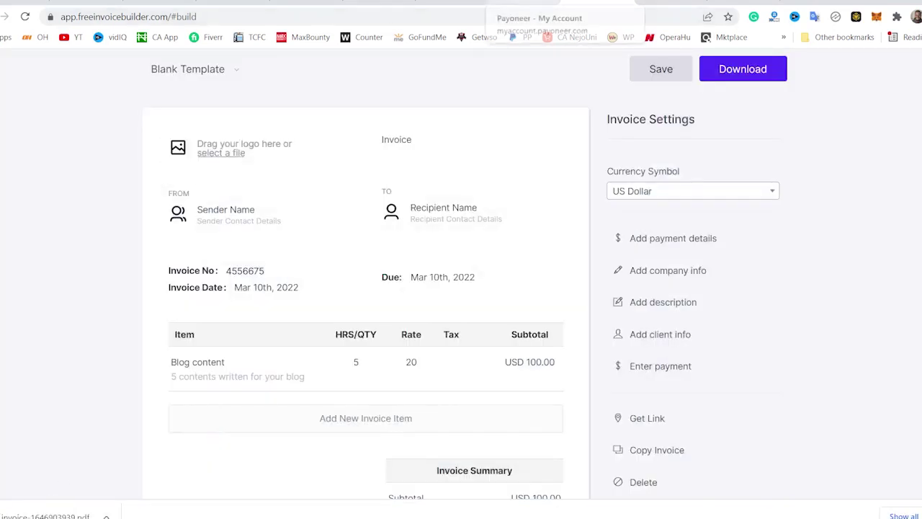
left_click(547, 6)
- Attach the downloaded invoice PDF and submit the 100 USD payment request to the payer
left_click(458, 304)
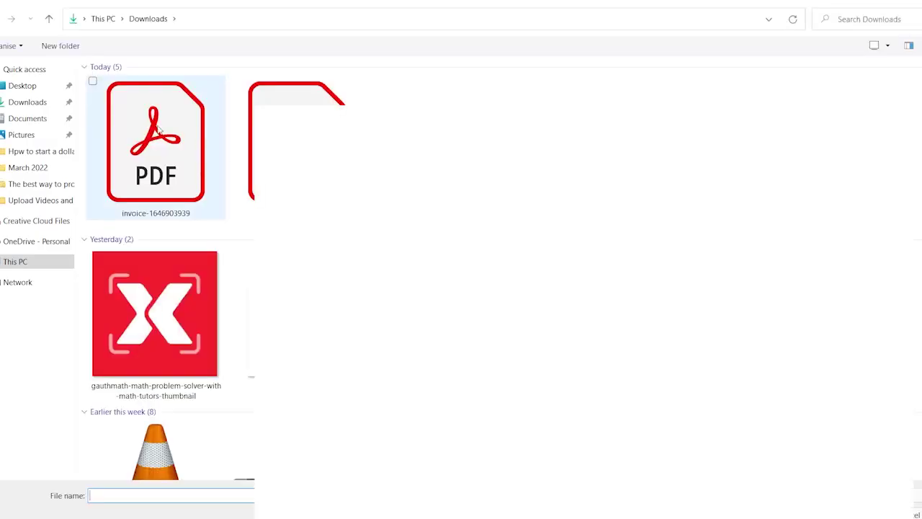
double_click(163, 134)
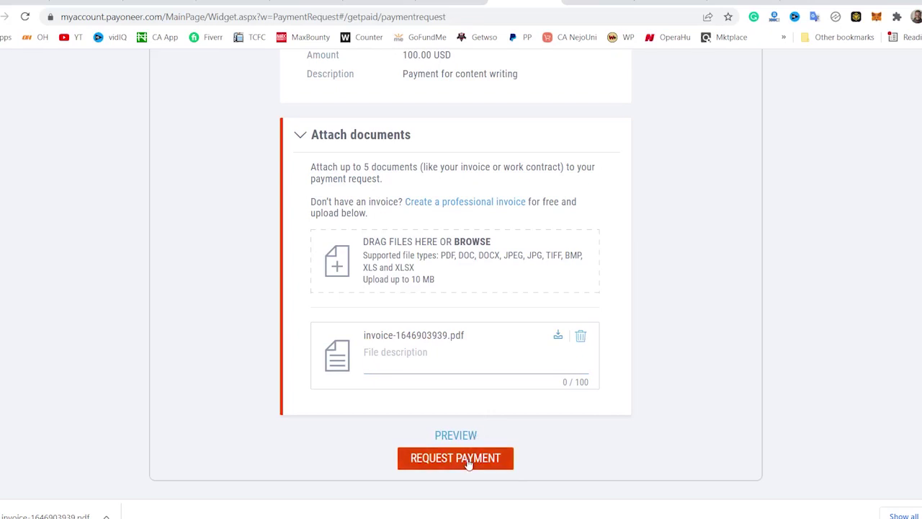
scroll(705, 330, "up", 5)
scroll(702, 328, "down", 1)
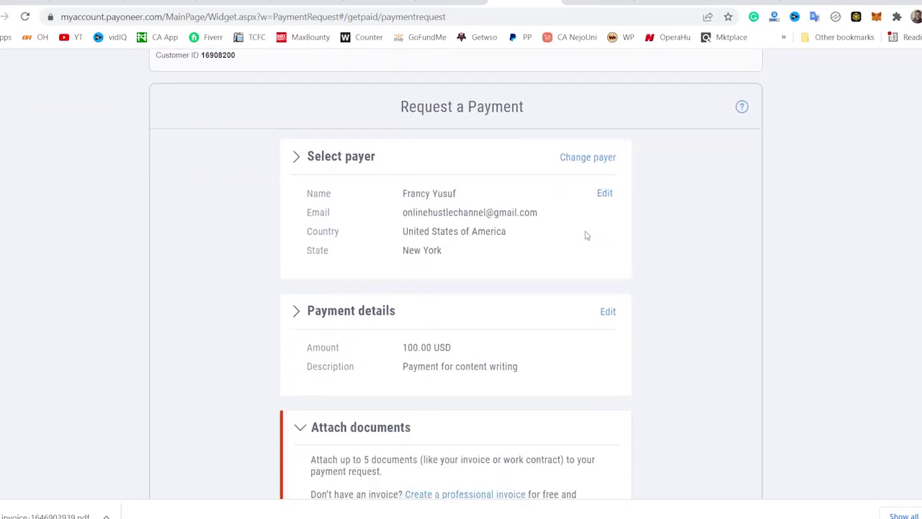
scroll(605, 241, "down", 4)
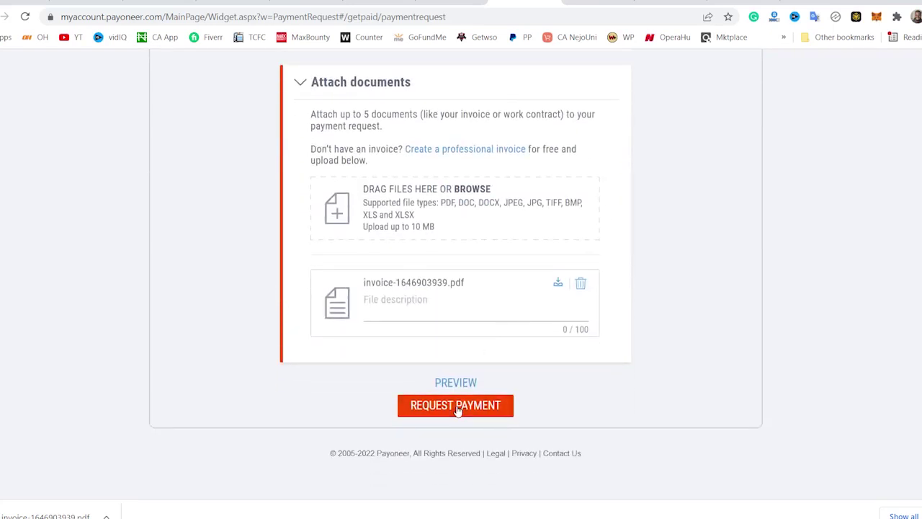
left_click(457, 407)
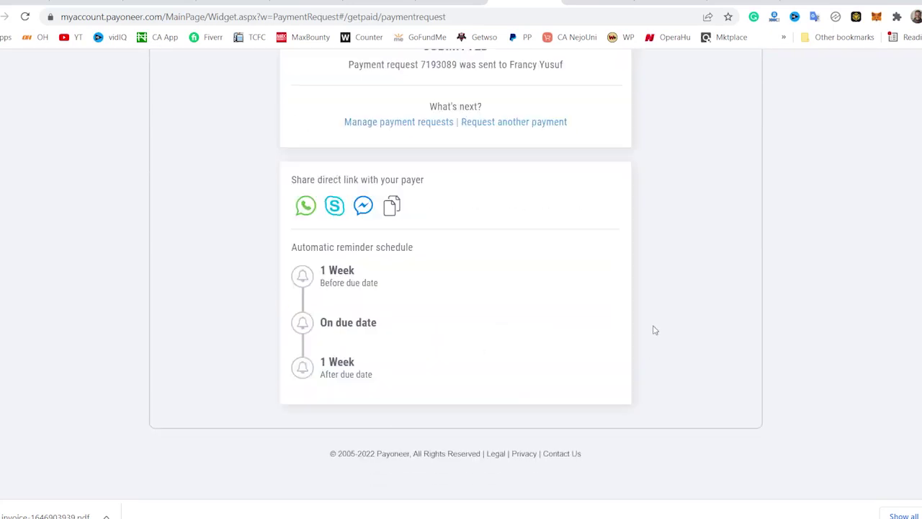
scroll(539, 237, "up", 2)
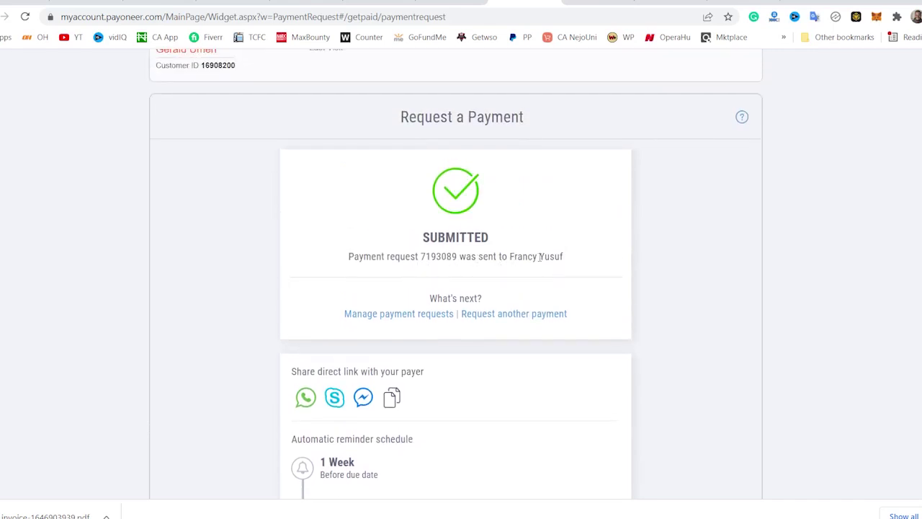
scroll(541, 257, "down", 2)
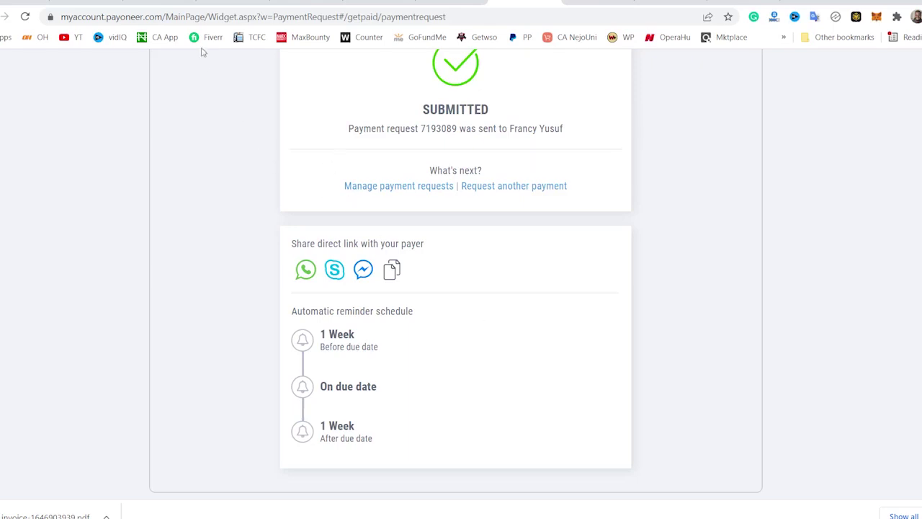
left_click(236, 3)
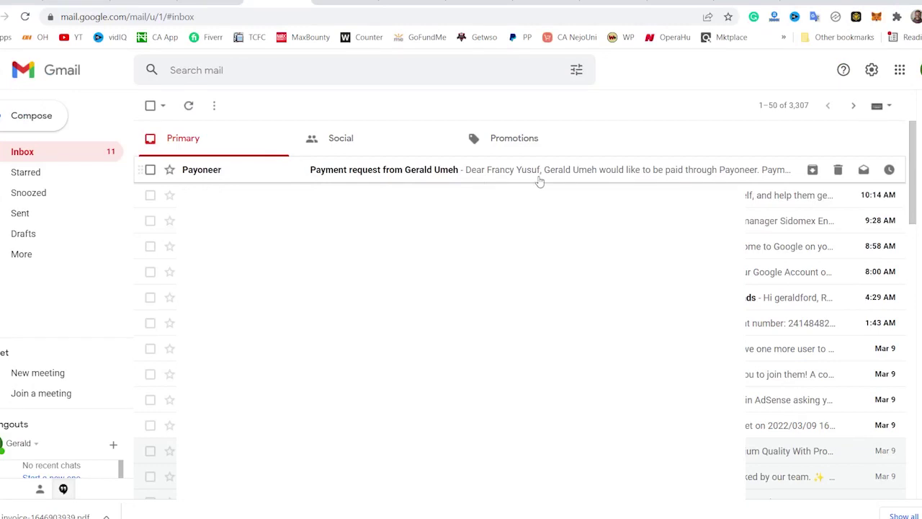
- Open the Payoneer request email's payment page and reveal the attached invoice-1646903939.pdf
left_click(565, 179)
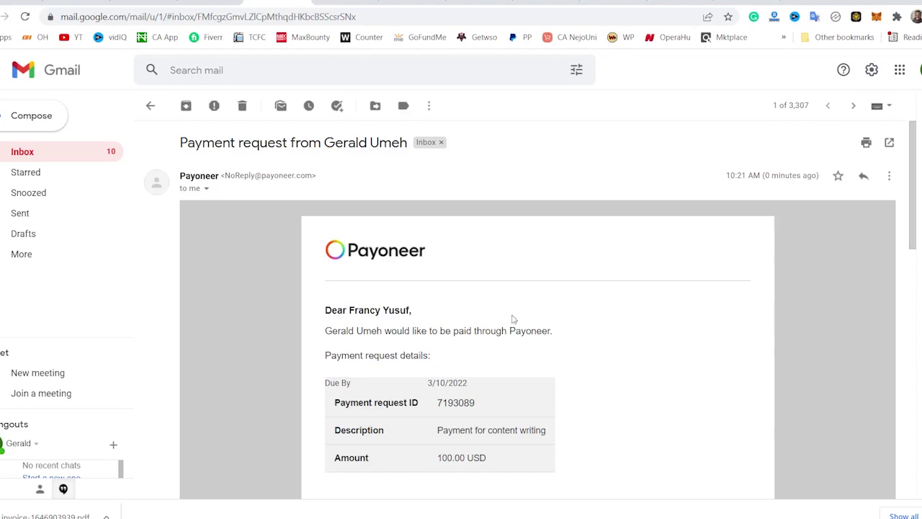
scroll(513, 319, "down", 4)
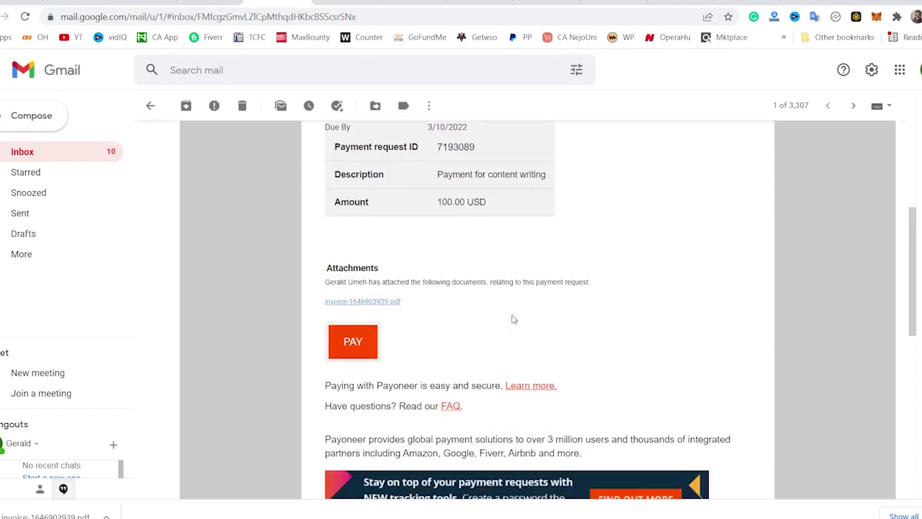
left_click(350, 346)
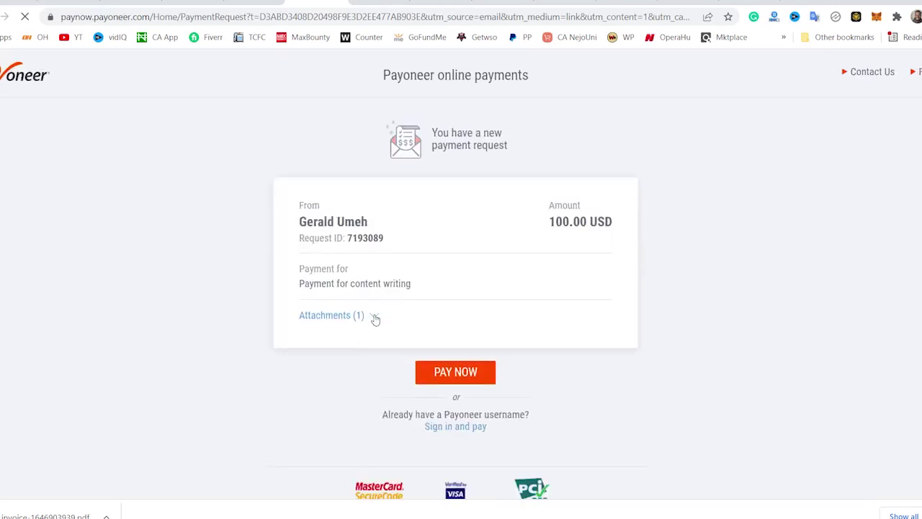
left_click(374, 319)
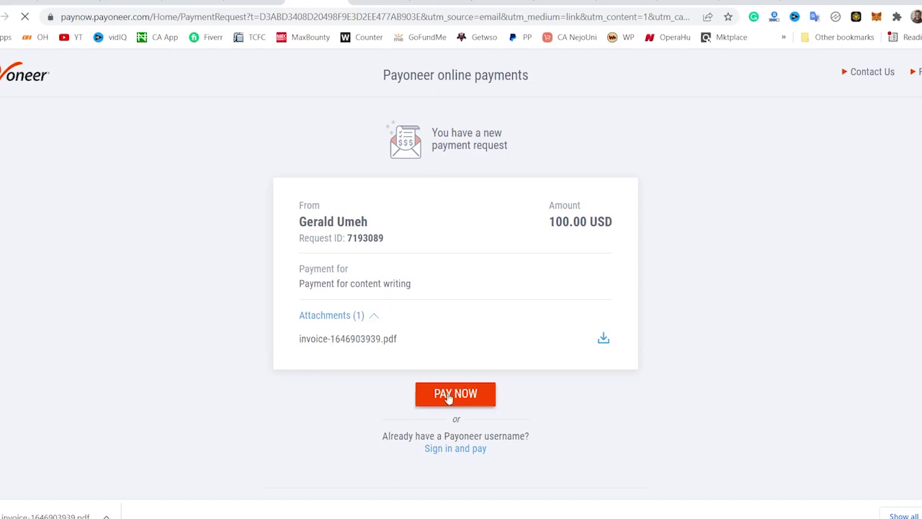
- Open the email's PAY link in an incognito window and start paying the 100.00 USD request
left_click(252, 2)
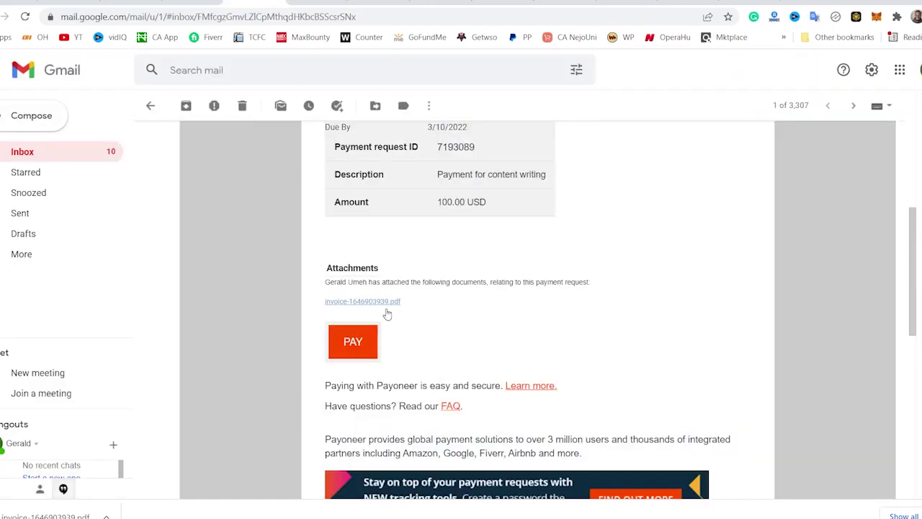
right_click(360, 346)
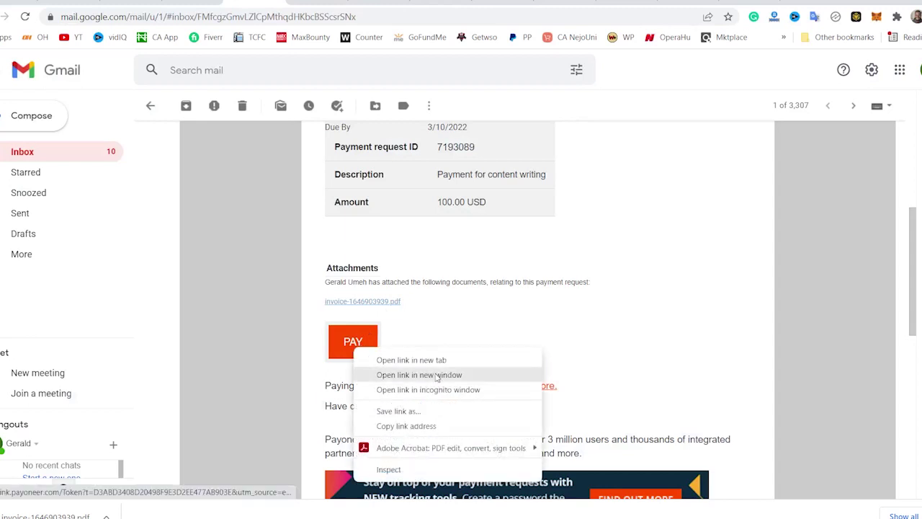
left_click(452, 389)
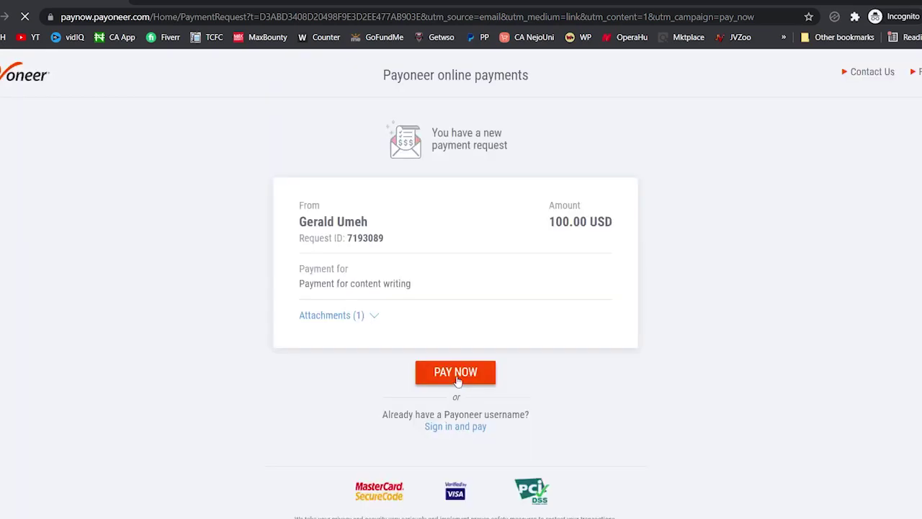
left_click(457, 380)
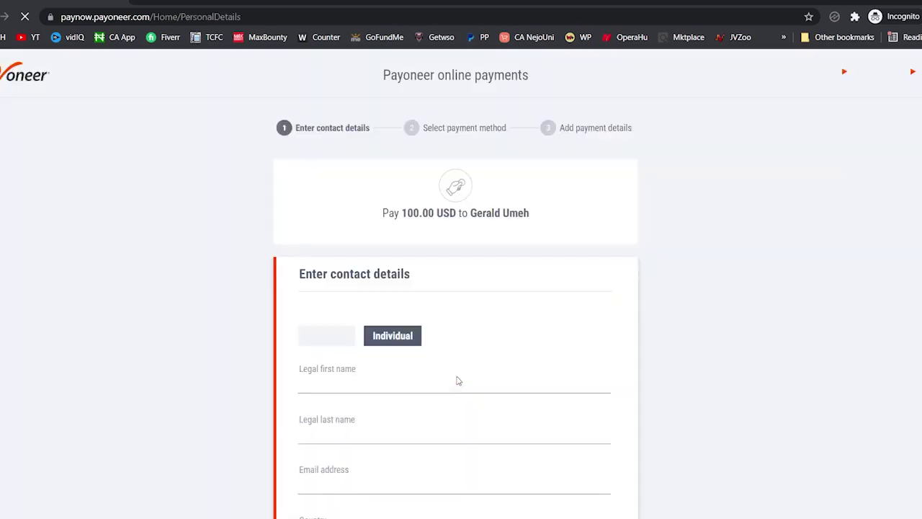
- Try to continue past the payer contact form, which flags mobile phone and password as required
scroll(583, 306, "down", 4)
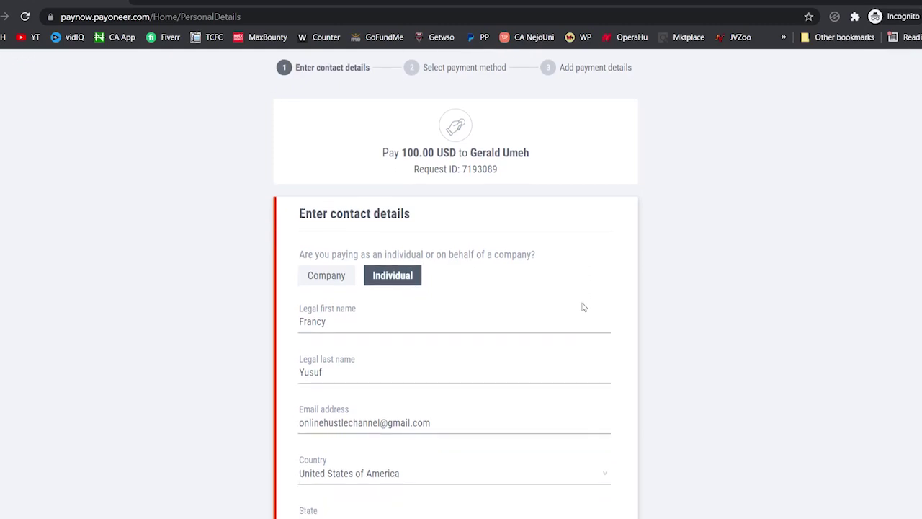
scroll(583, 307, "down", 2)
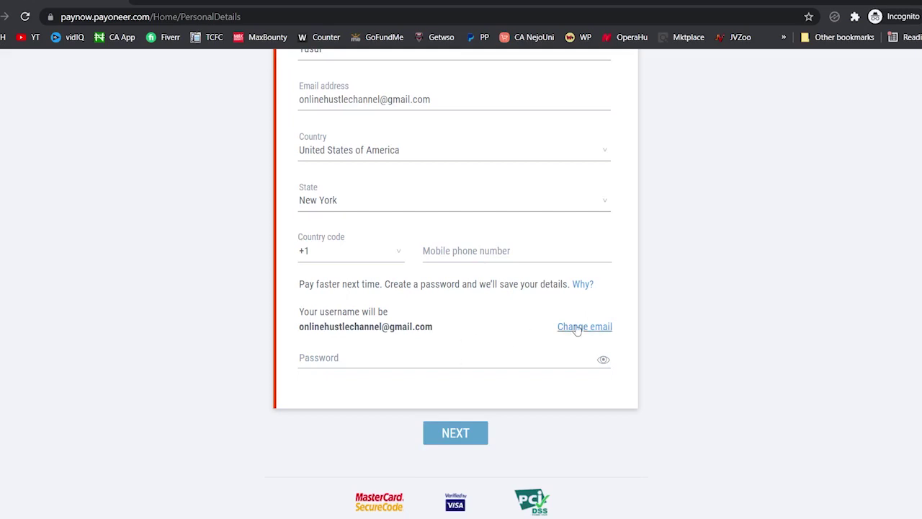
scroll(459, 307, "down", 1)
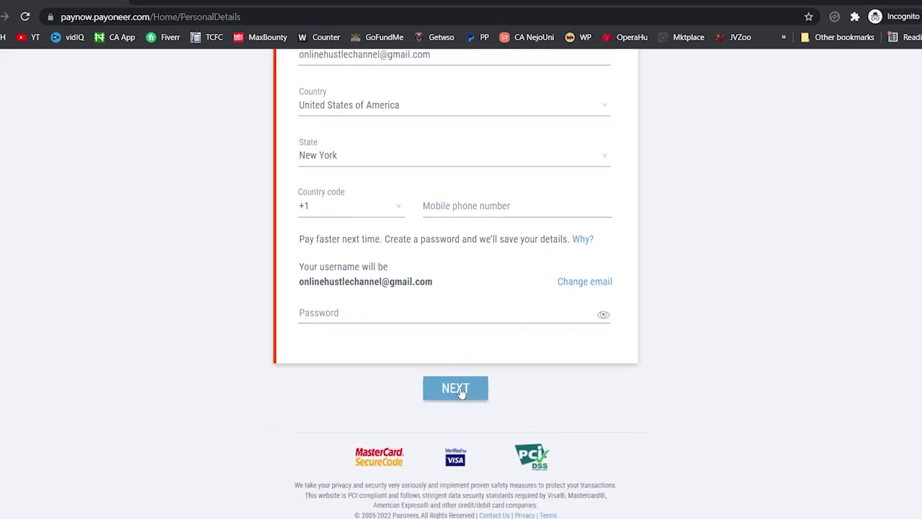
left_click(463, 389)
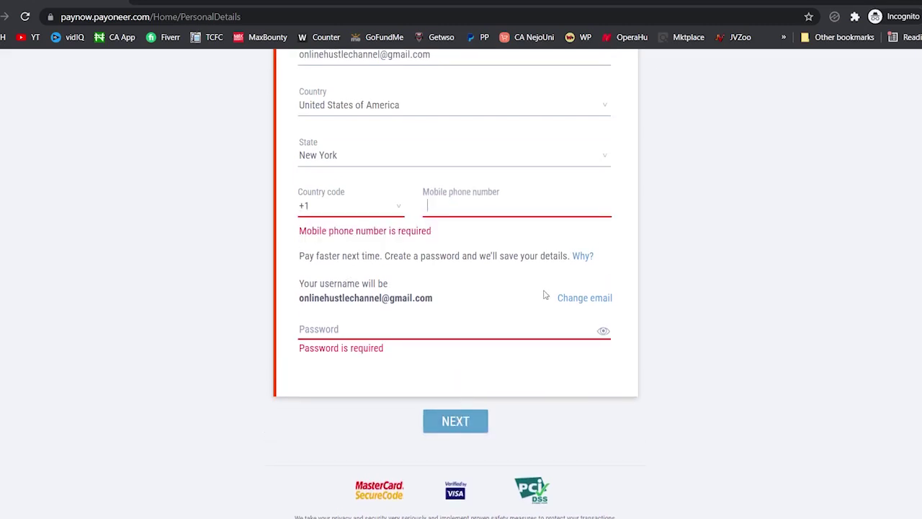
scroll(595, 406, "down", 1)
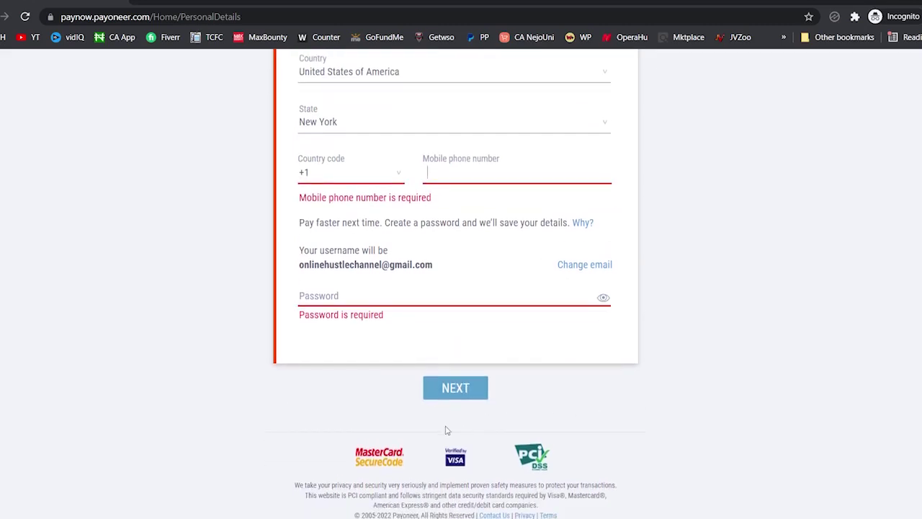